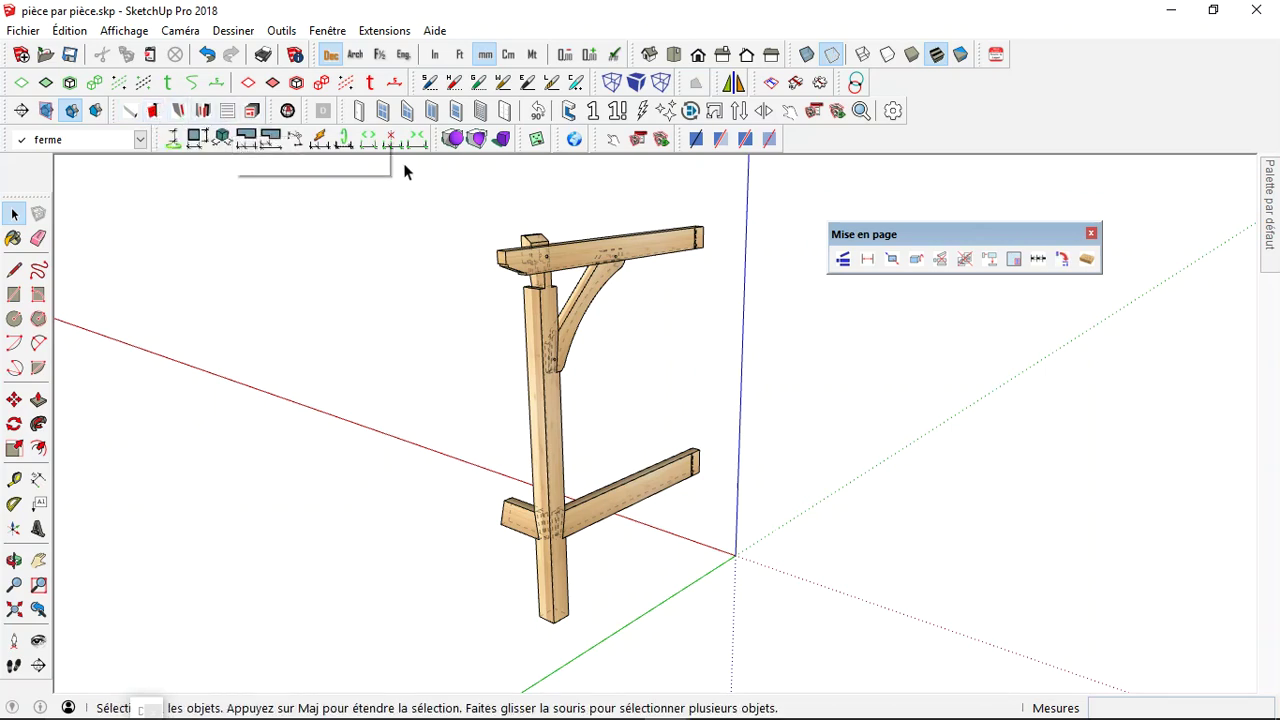
# Generate the page-layout scenes with projected views for each piece of the timber frame using the Mise en page extension.
pyautogui.moveTo(1013, 233); pyautogui.dragTo(1119, 192)
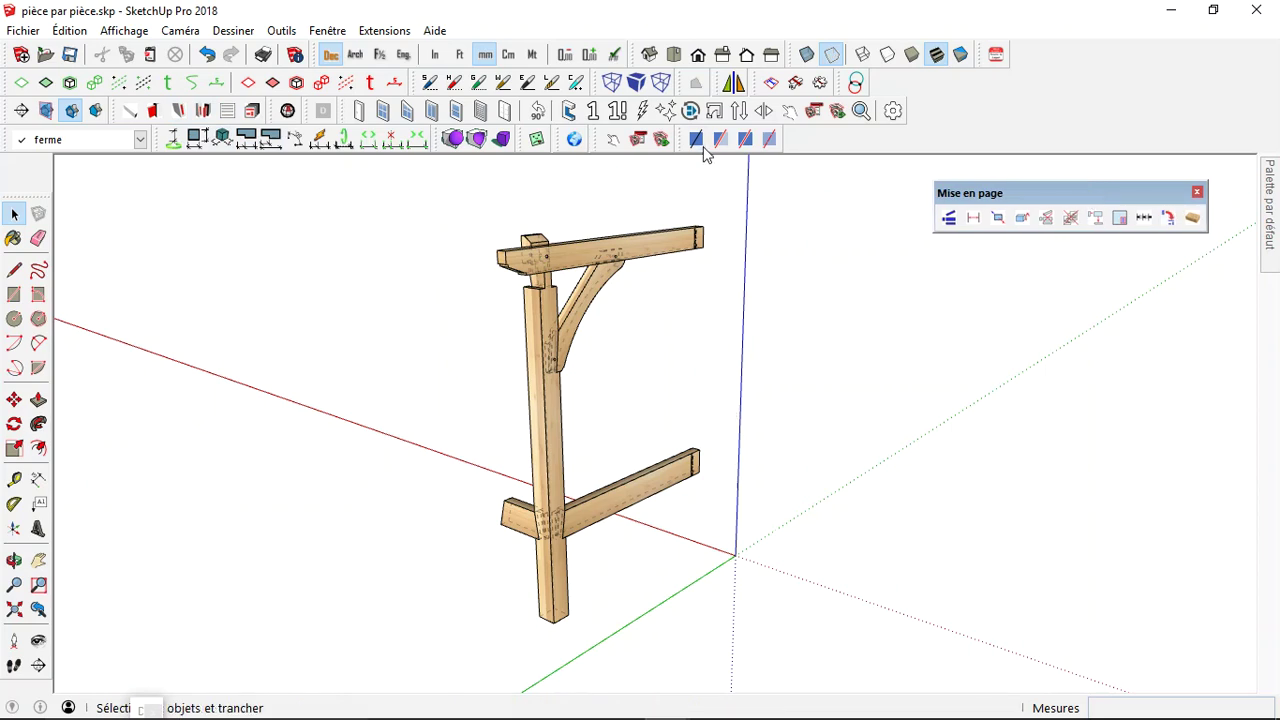
pyautogui.moveTo(557, 343); pyautogui.dragTo(705, 485, button='middle')
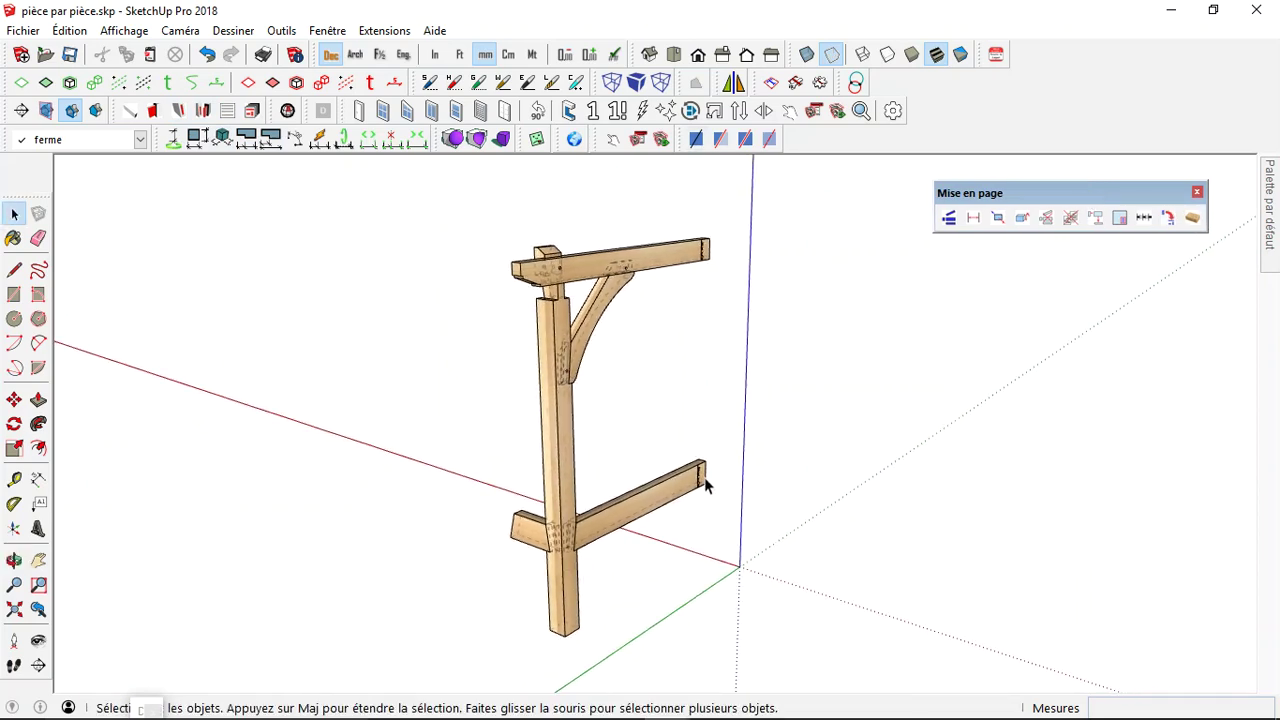
pyautogui.click(949, 218)
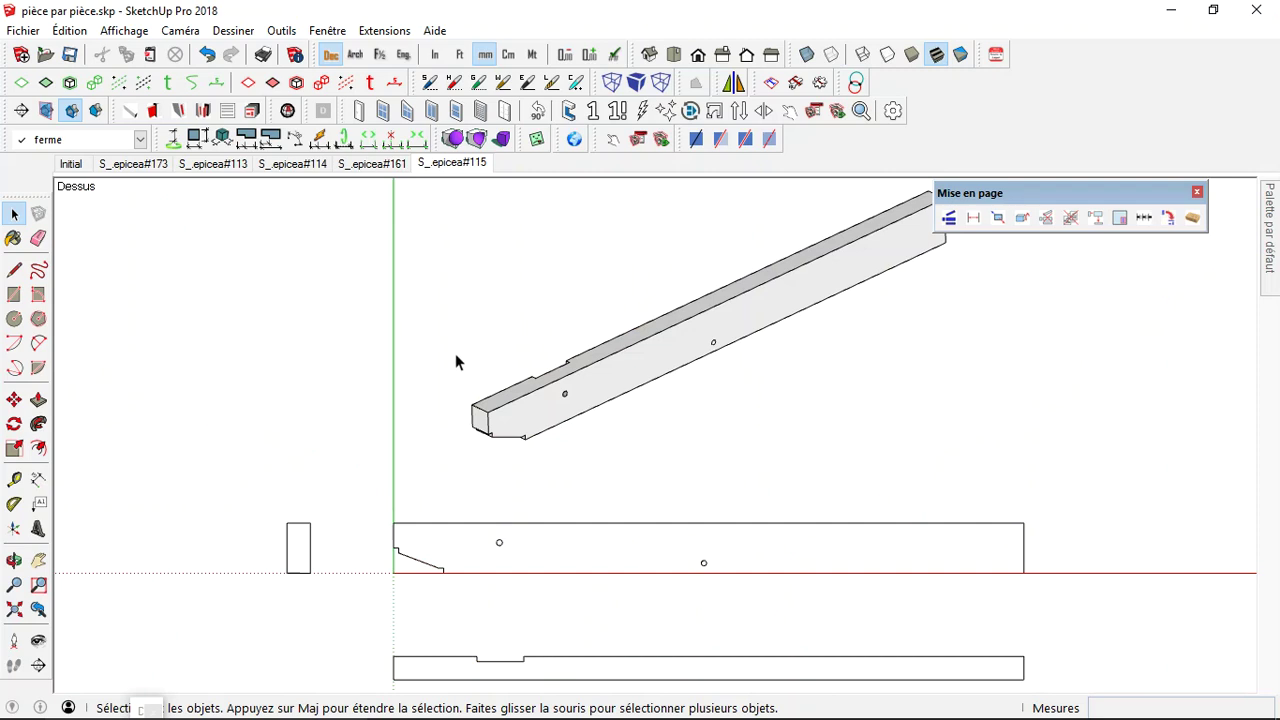
# Review the generated scenes S_.epicea#113, #114, #161 and #115, and check the spacing setting between views.
pyautogui.click(212, 165)
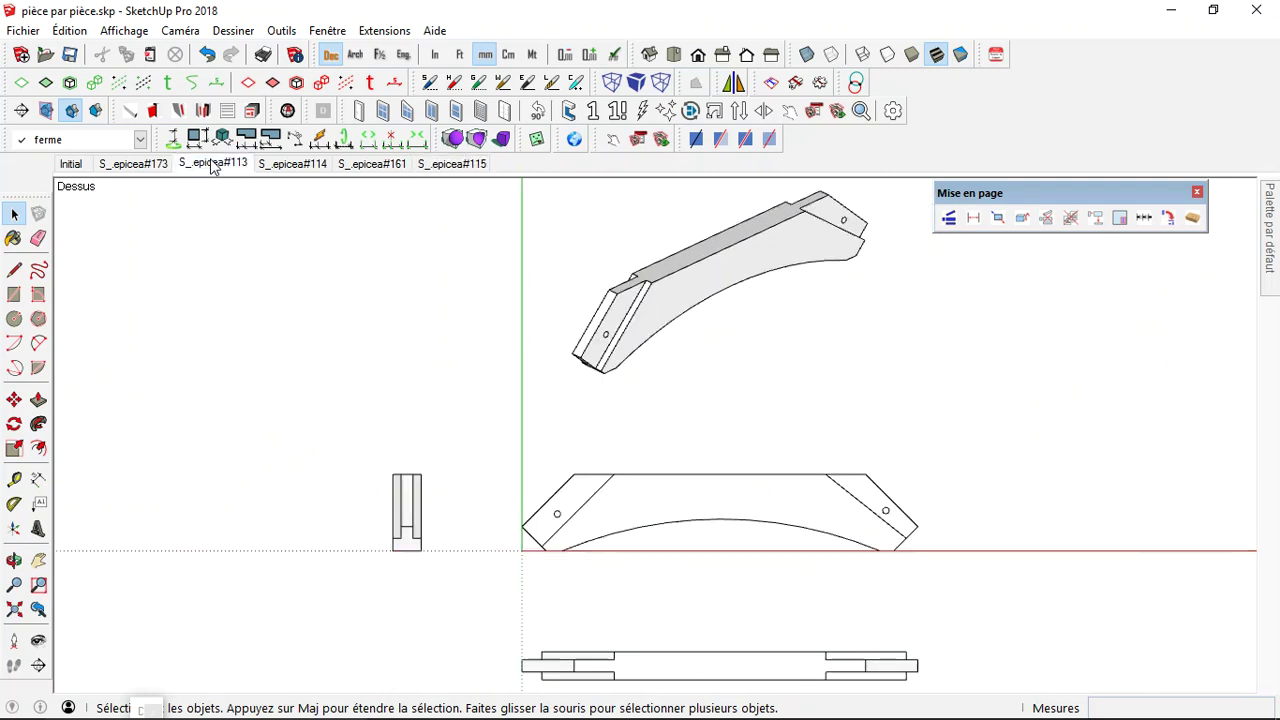
pyautogui.click(296, 168)
pyautogui.click(376, 175)
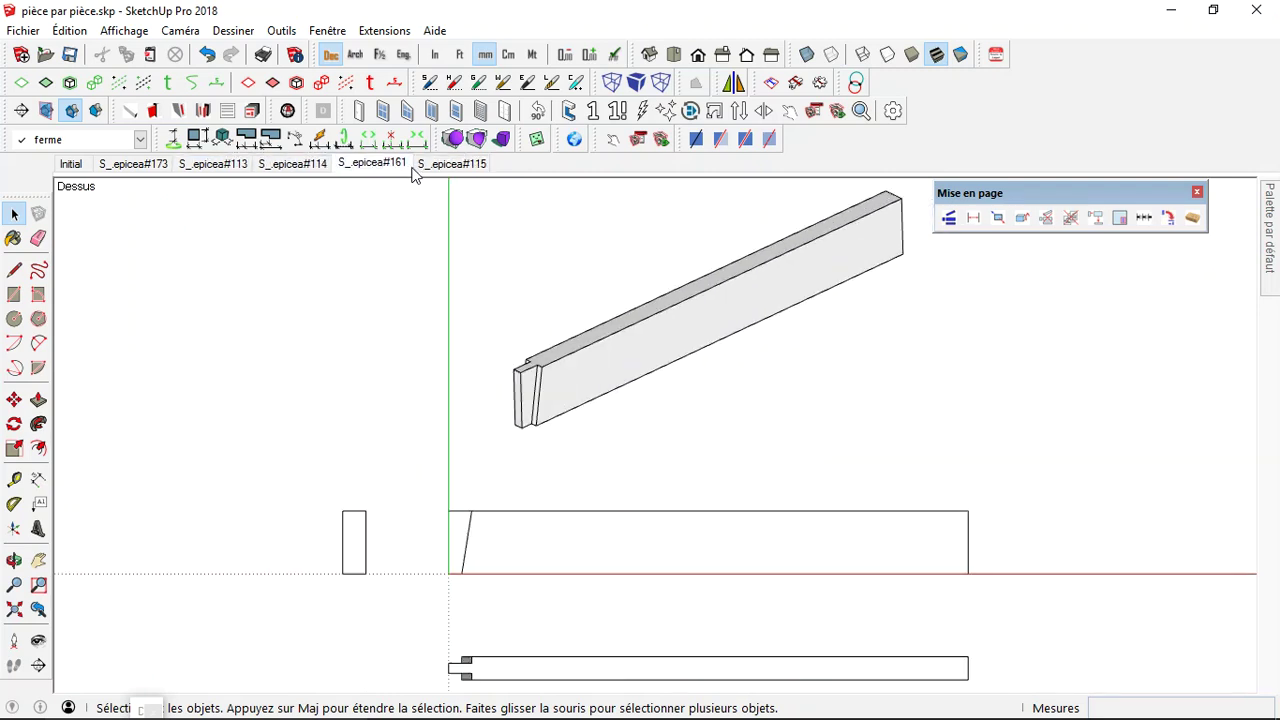
pyautogui.click(438, 165)
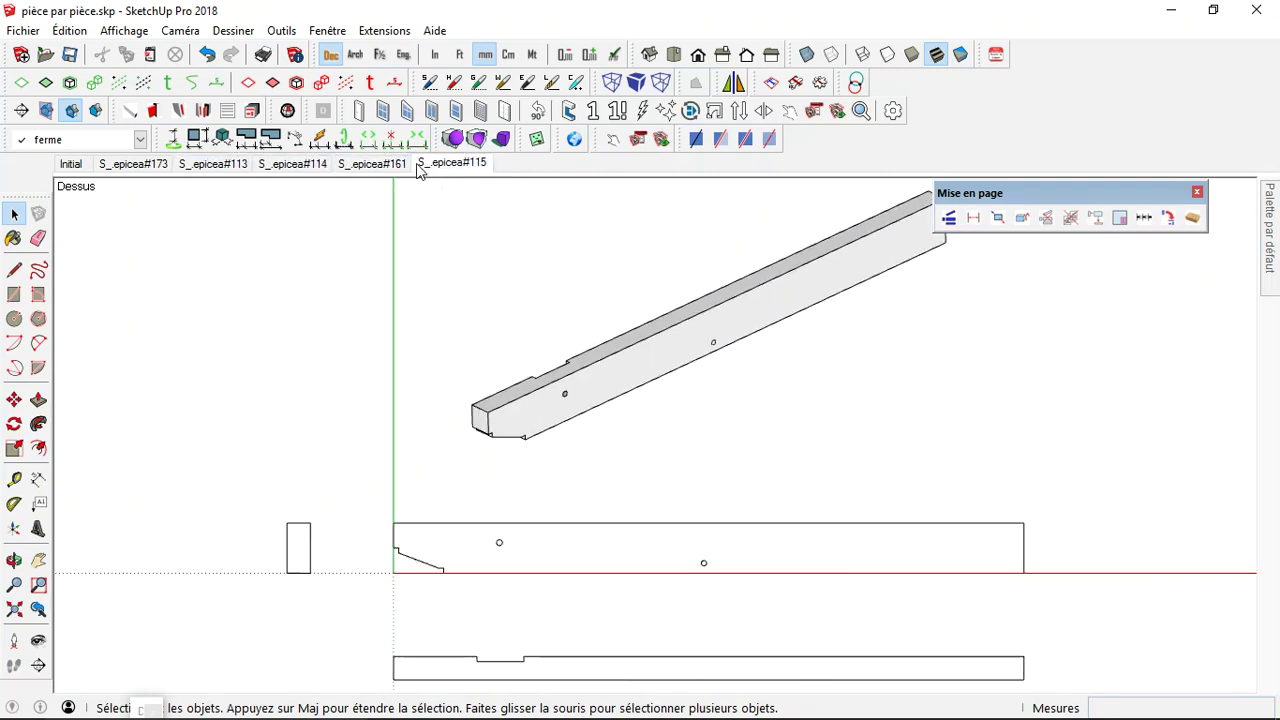
pyautogui.click(300, 165)
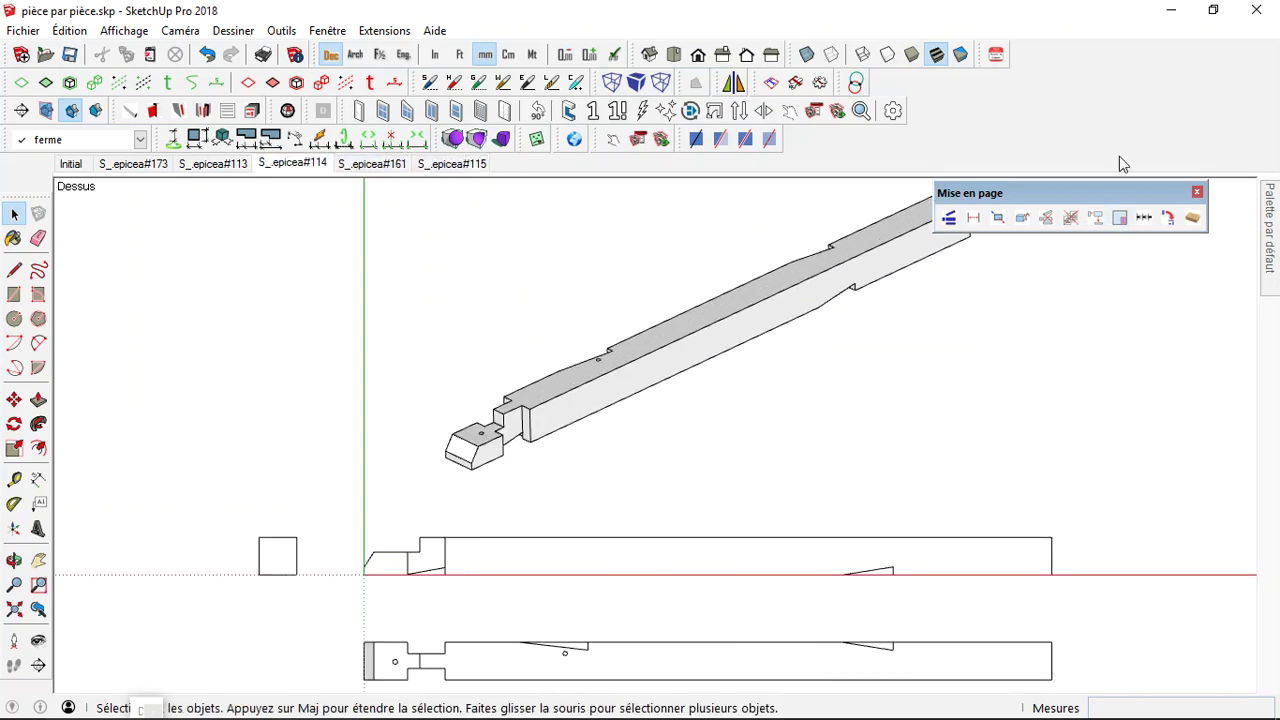
pyautogui.click(1096, 217)
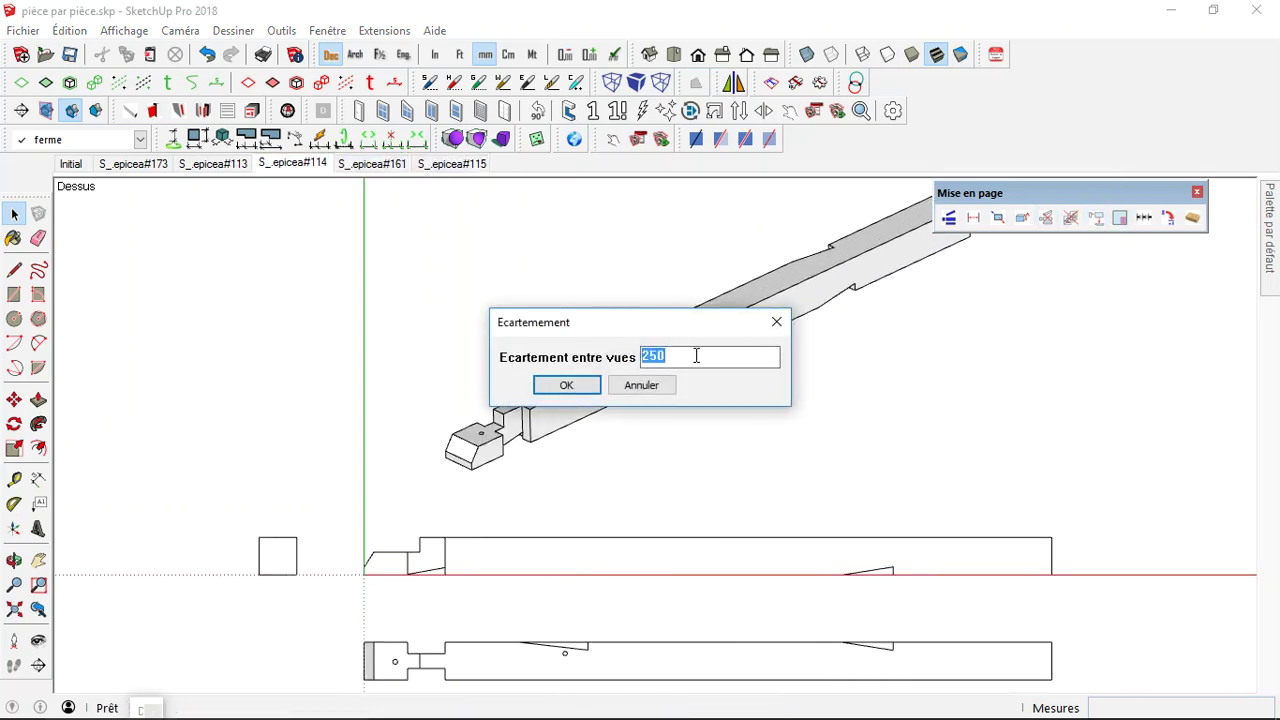
pyautogui.click(648, 393)
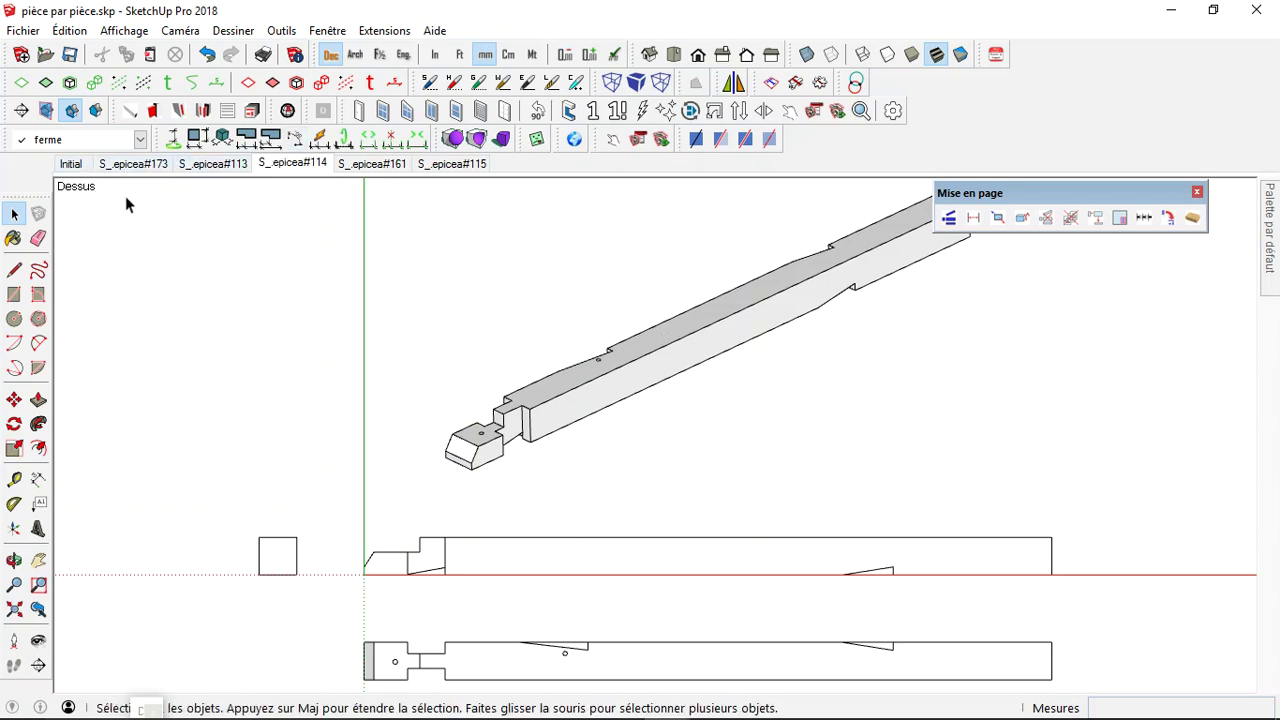
# Add the scene names to all scenes and show scene S_.epicea#161.
pyautogui.click(384, 31)
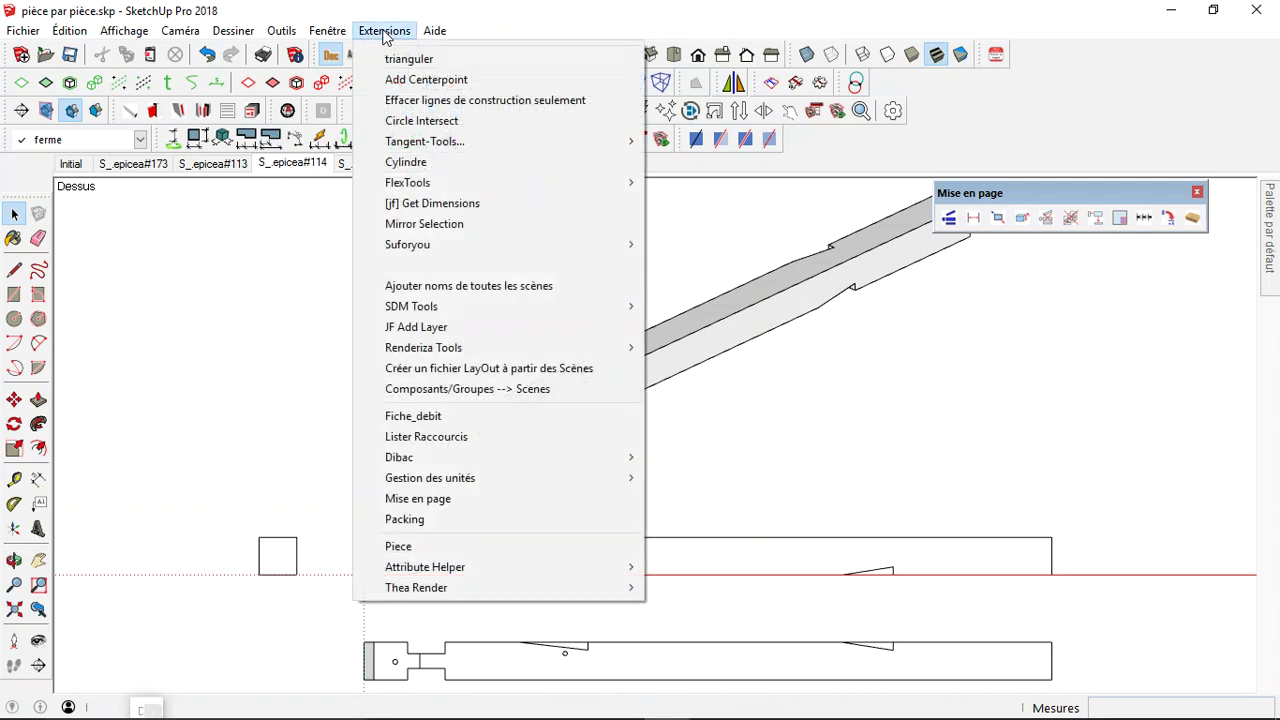
pyautogui.click(470, 287)
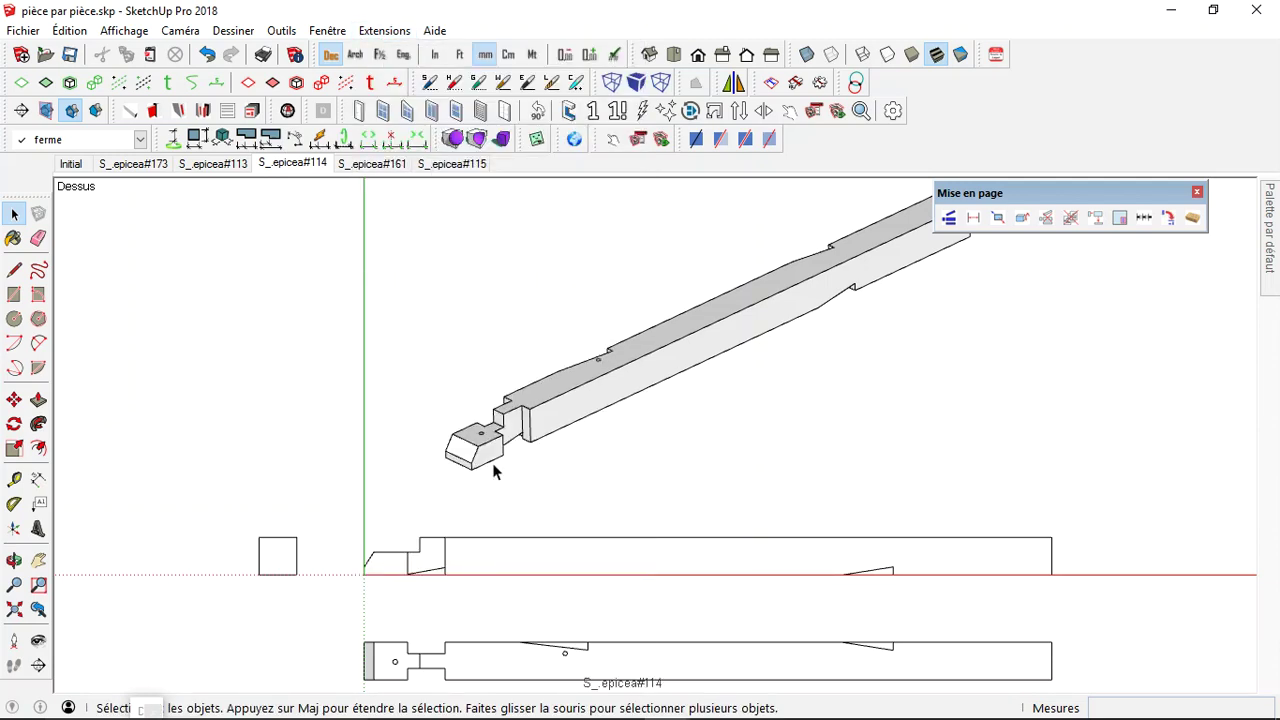
pyautogui.click(365, 164)
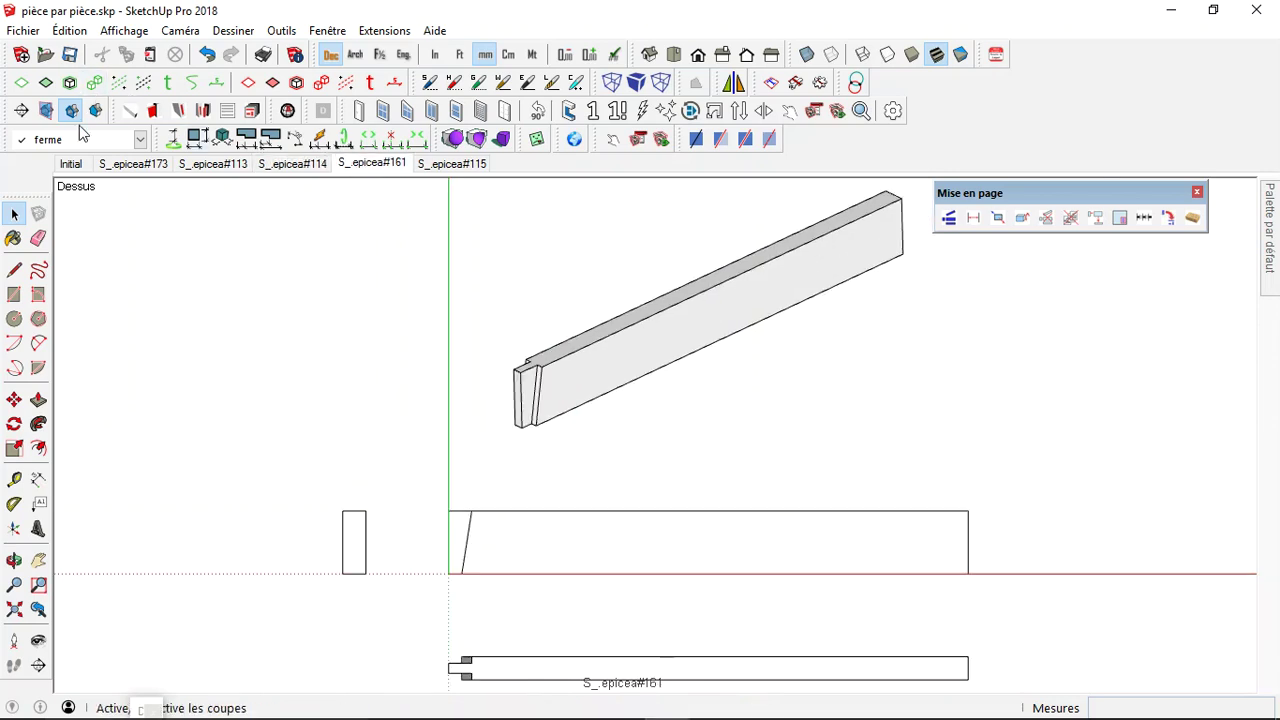
# Look through the layer list and make -PAGE-S_.epicea#161 the active layer.
pyautogui.click(140, 139)
pyautogui.moveTo(153, 390); pyautogui.dragTo(150, 247)
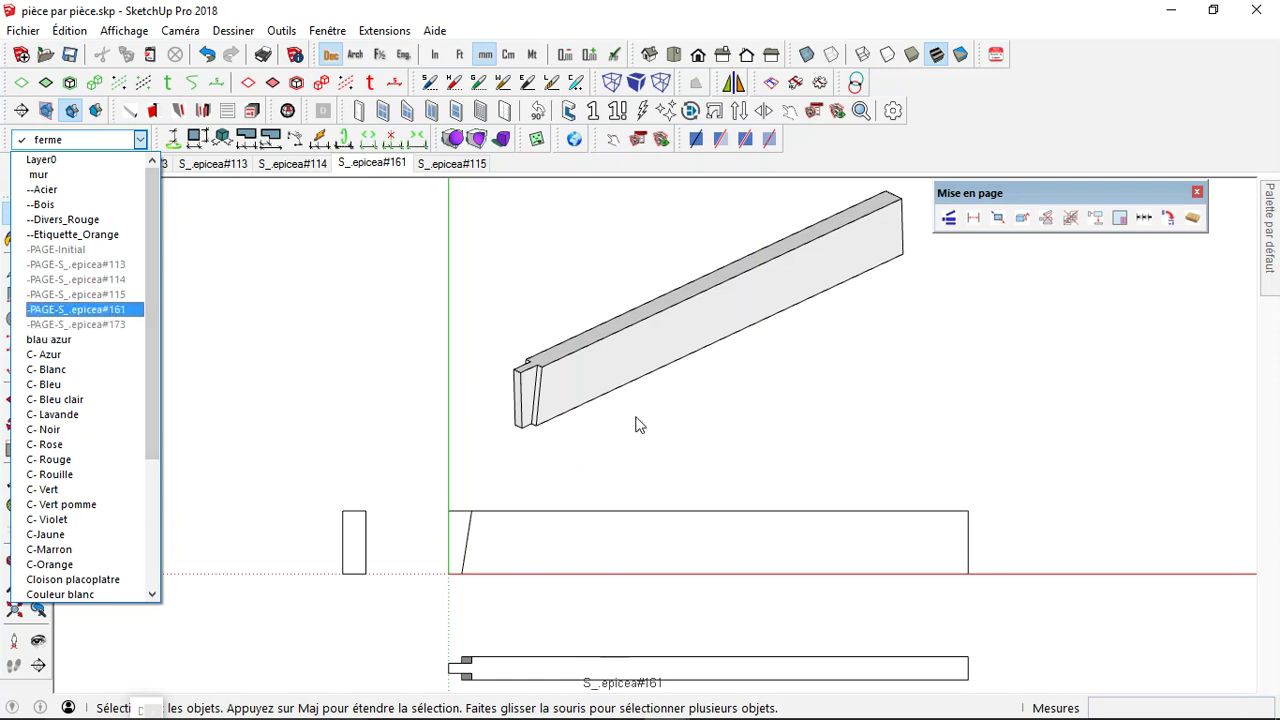
pyautogui.click(430, 278)
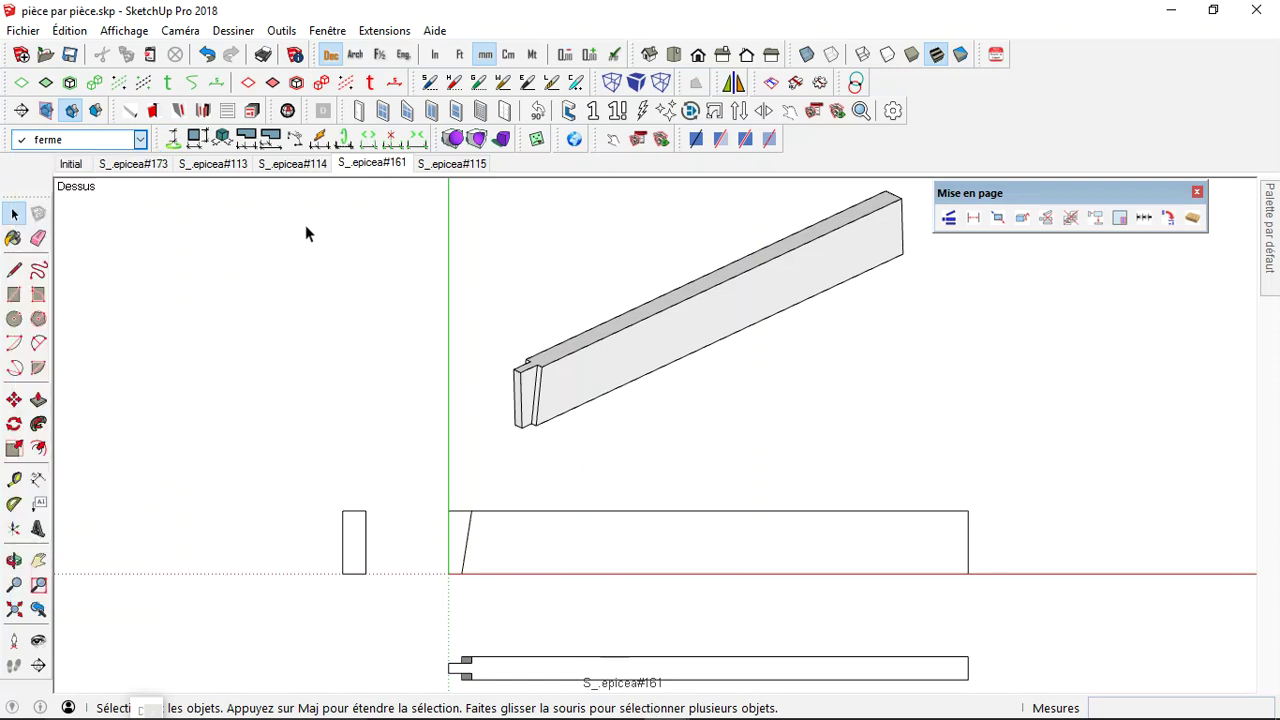
pyautogui.click(140, 139)
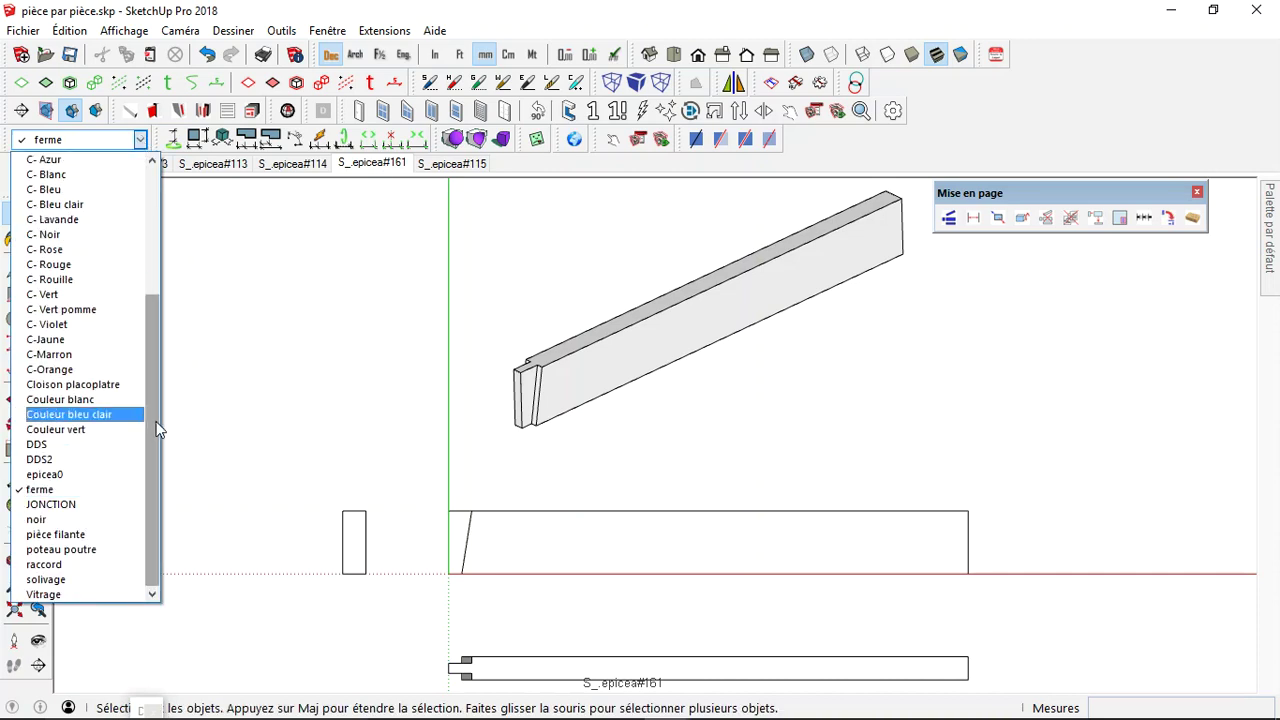
pyautogui.moveTo(156, 423); pyautogui.dragTo(157, 280)
pyautogui.click(103, 309)
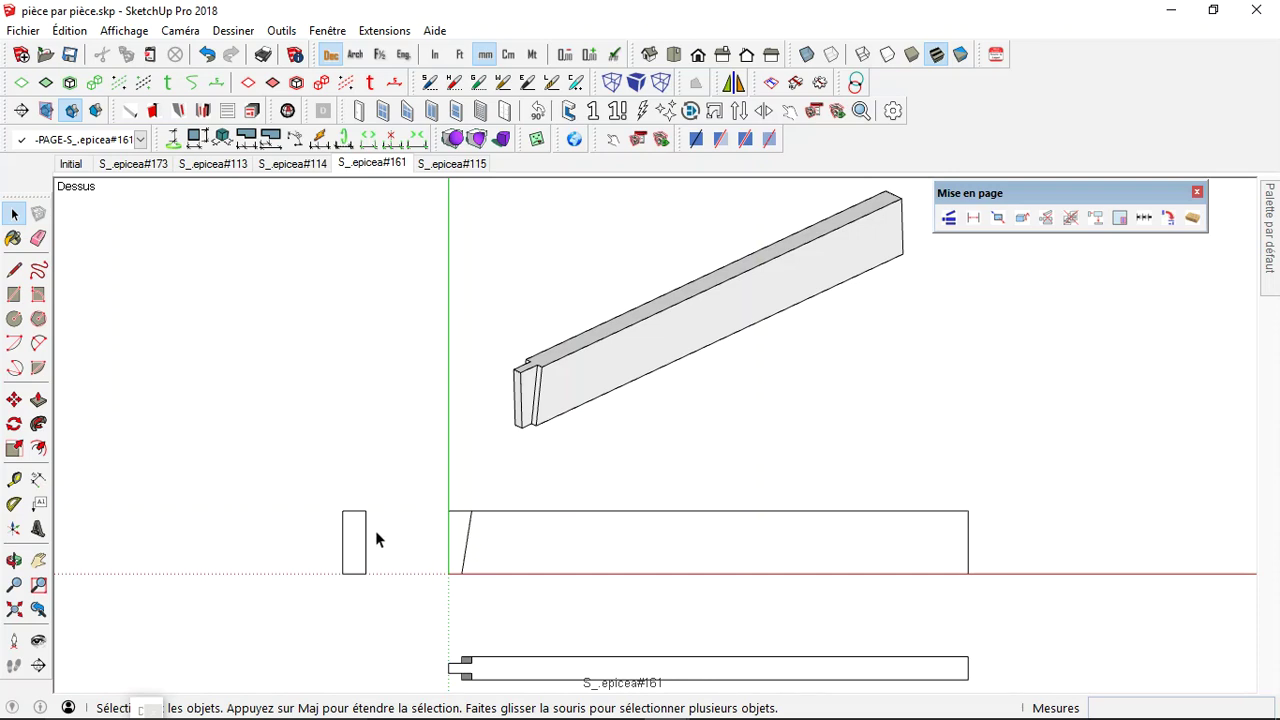
# Create a vertical guide through the upper corner of the slanted shoulder, parallel to the beam's square end.
pyautogui.click(14, 479)
pyautogui.click(968, 519)
pyautogui.click(478, 506)
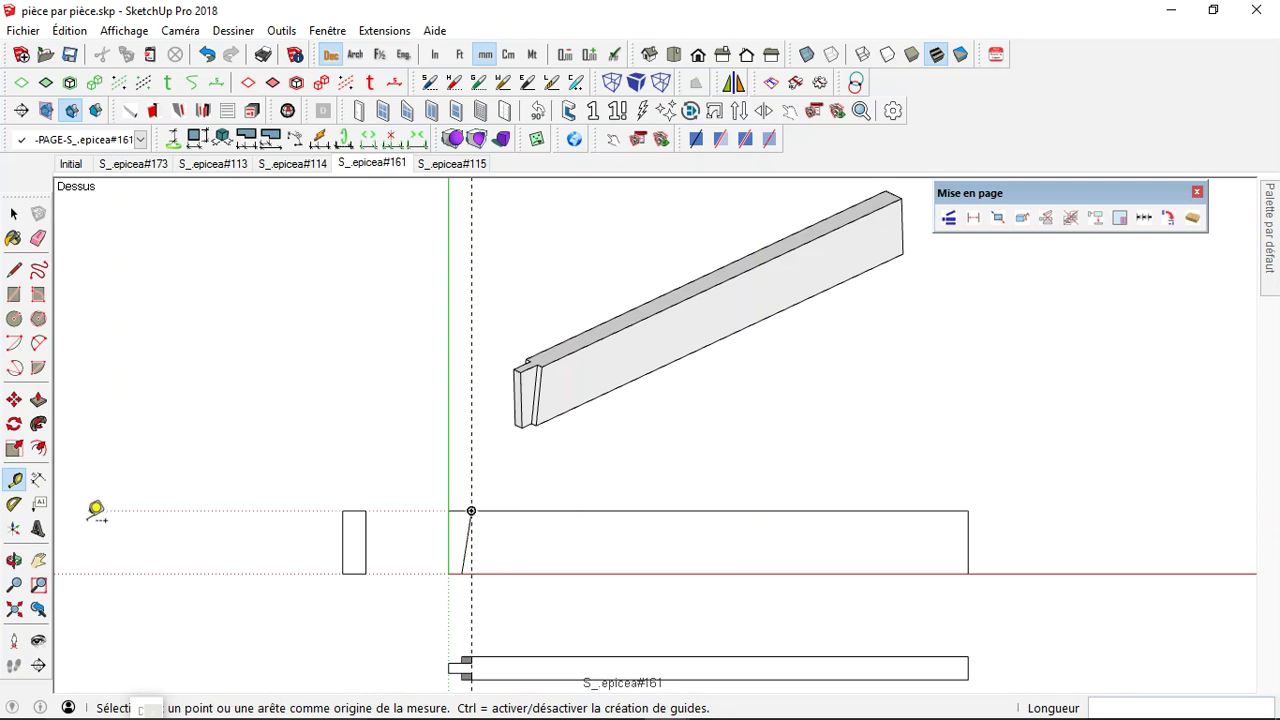
# Dimension the beam's length from its square end to the shoulder's upper corner, placing the dimension above the front view.
pyautogui.click(38, 481)
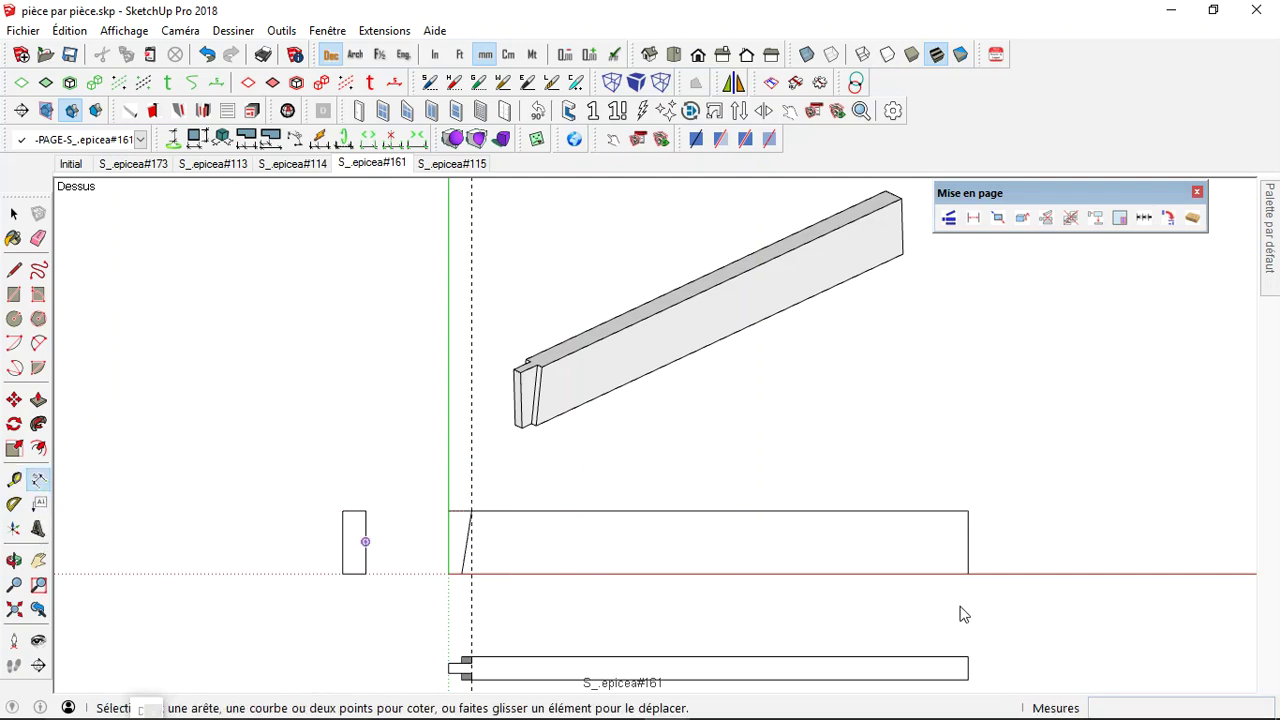
pyautogui.click(968, 512)
pyautogui.click(471, 511)
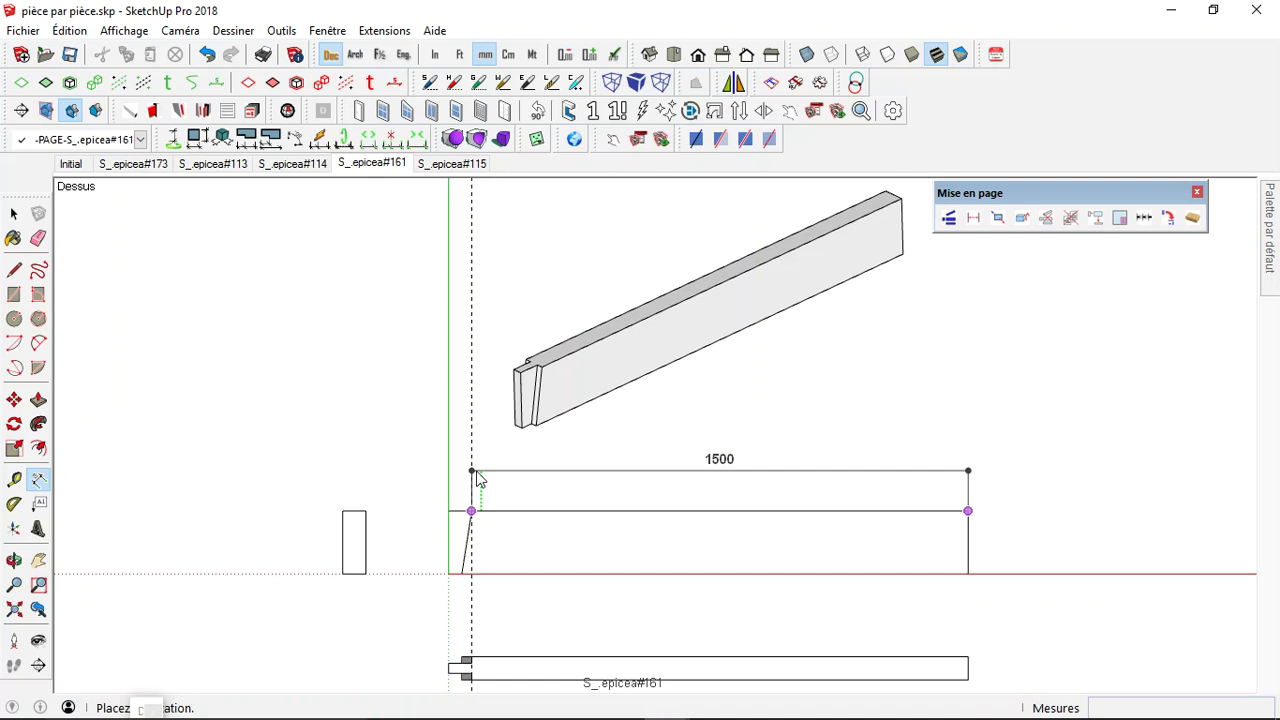
pyautogui.click(478, 480)
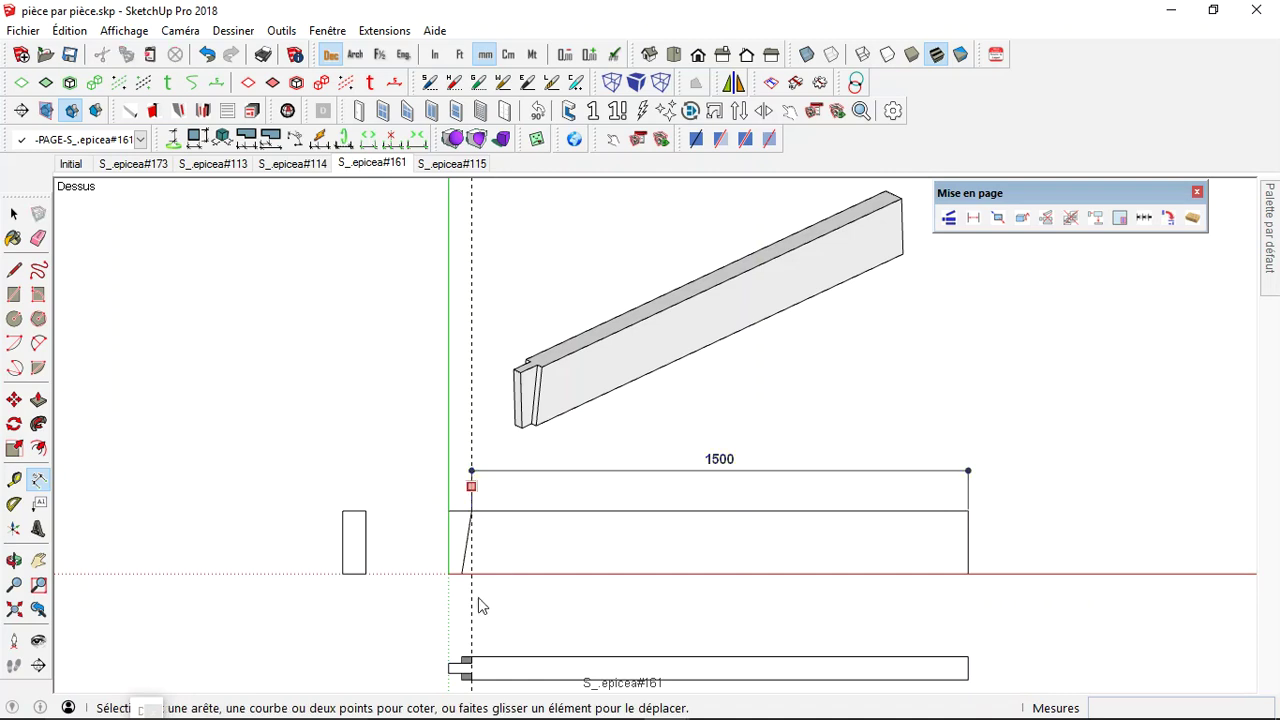
# Dimension the tenon's length from the shoulder's upper corner to the tenon end, in line with the beam-length dimension.
pyautogui.click(471, 511)
pyautogui.click(740, 431)
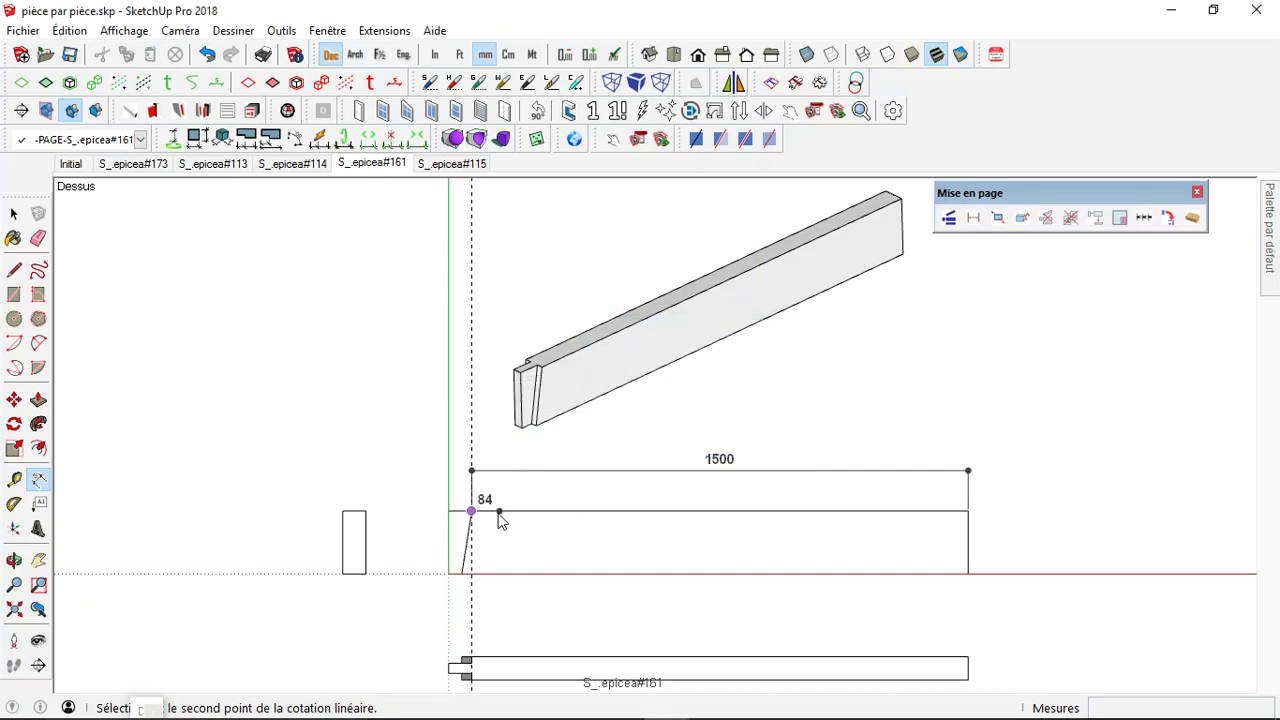
pyautogui.click(449, 511)
pyautogui.click(452, 472)
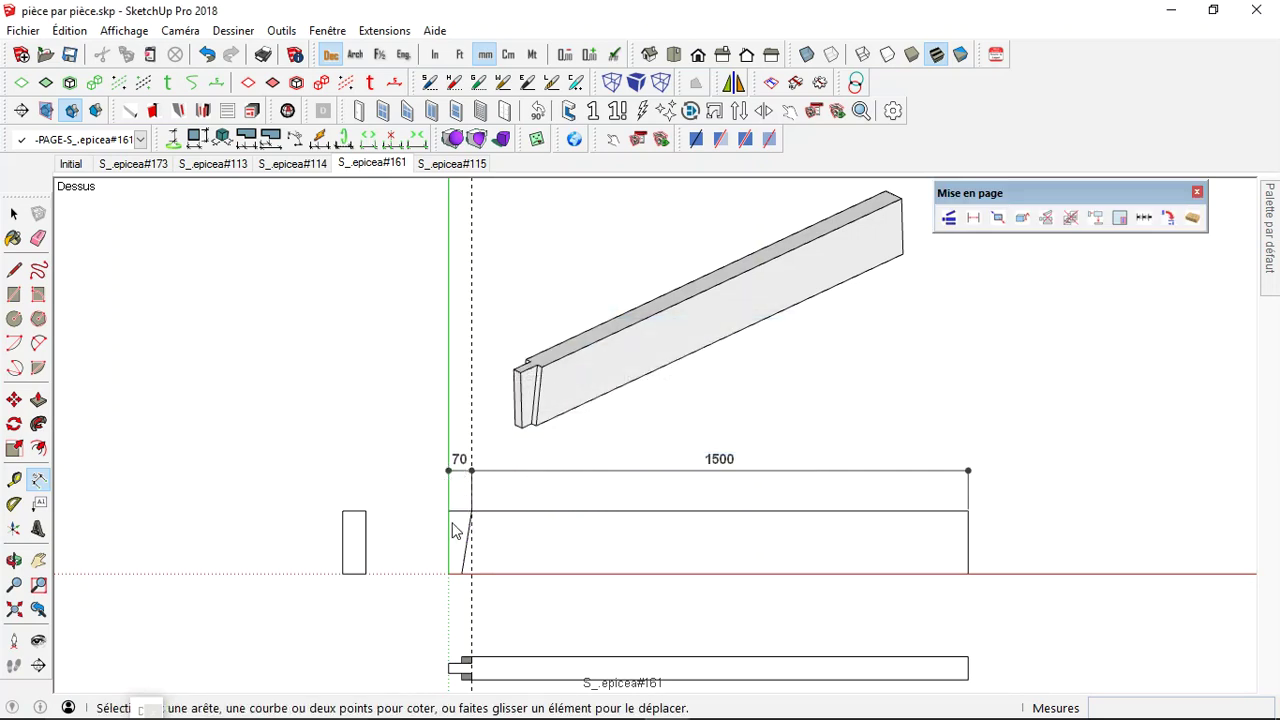
# Dimension the shoulder's slant offset from the guide below the front view and place its text outside the extension lines.
pyautogui.click(462, 574)
pyautogui.click(471, 574)
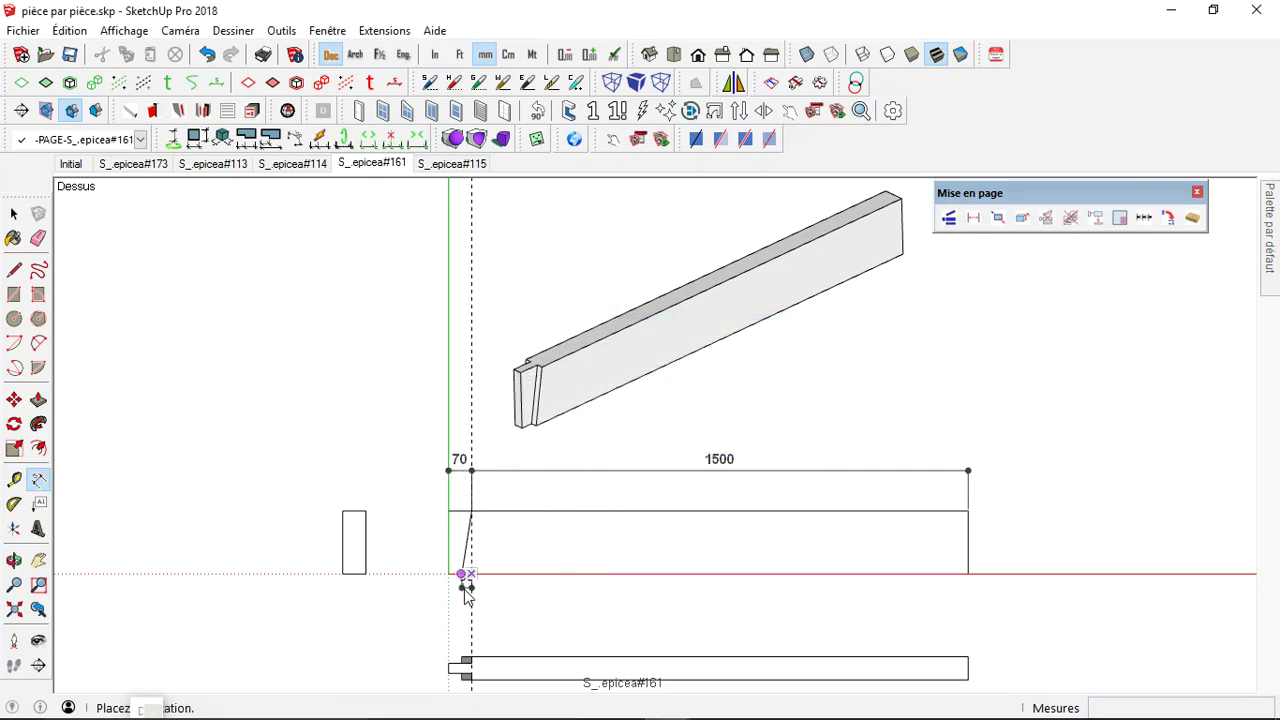
pyautogui.click(466, 597)
pyautogui.rightClick(466, 599)
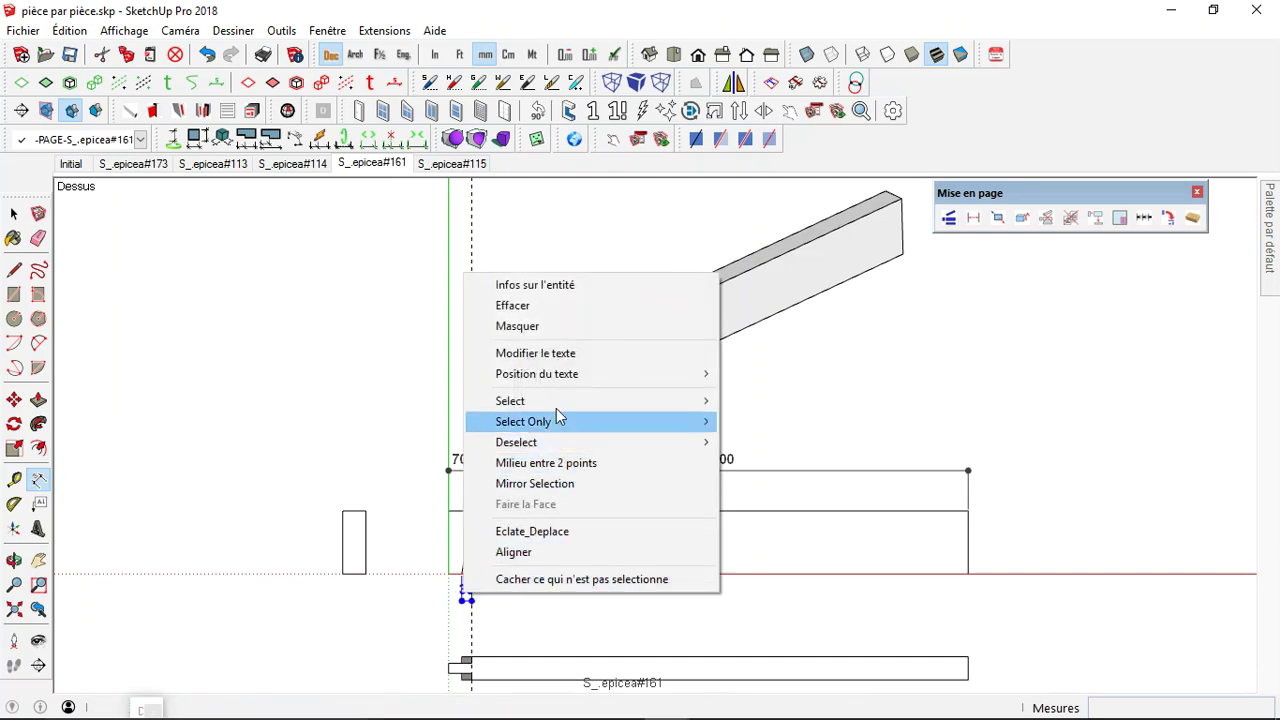
pyautogui.moveTo(569, 373)
pyautogui.click(752, 372)
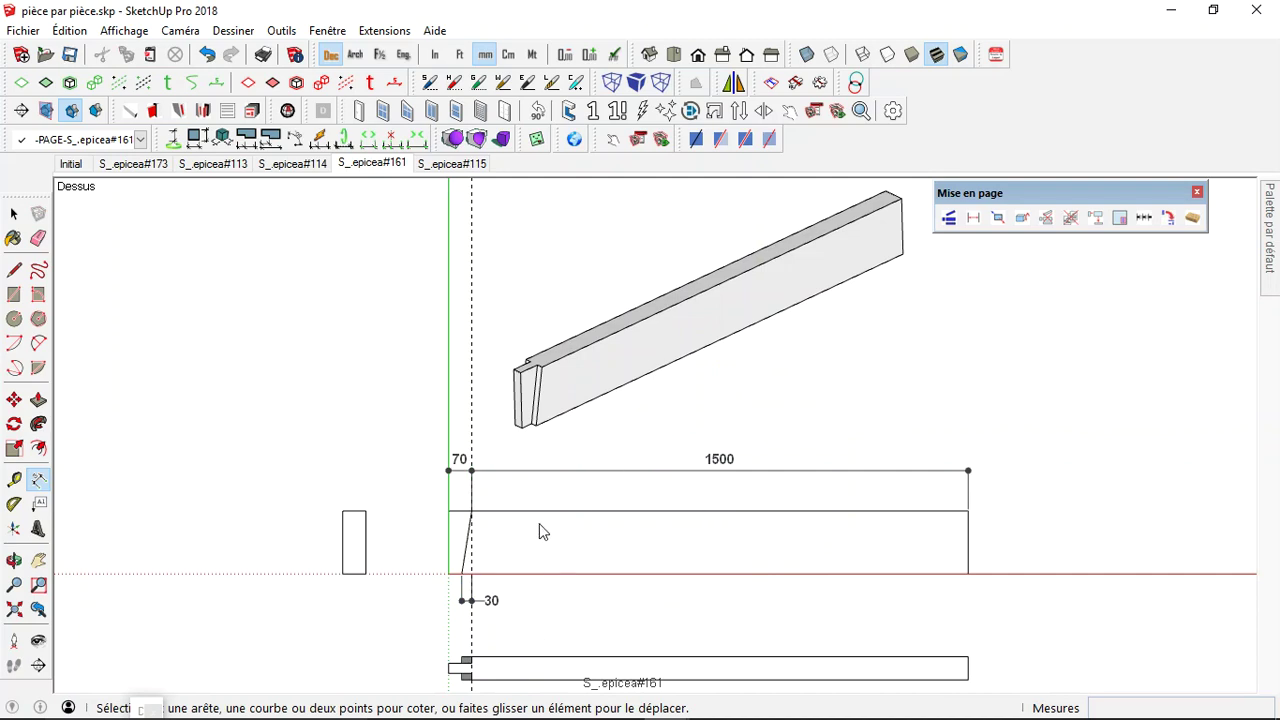
pyautogui.press('space')
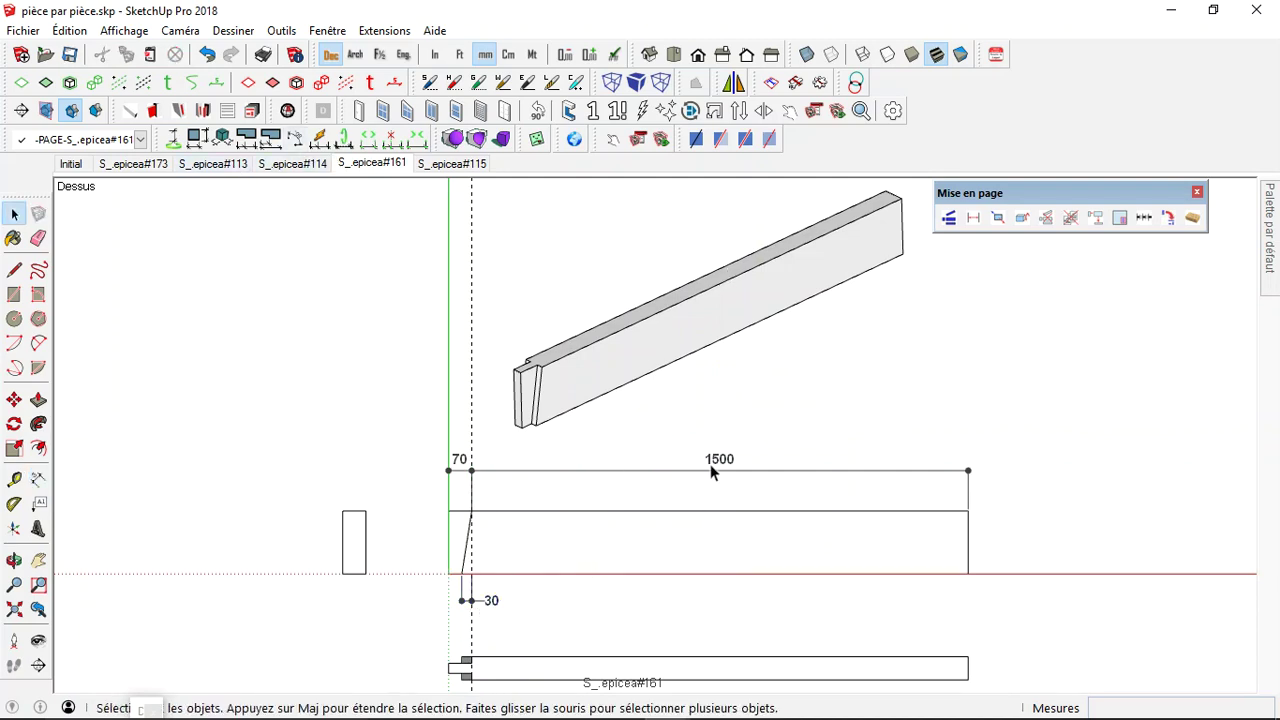
# Browse scenes S_.epicea#173 and #113, ending on scene S_.epicea#114.
pyautogui.click(143, 166)
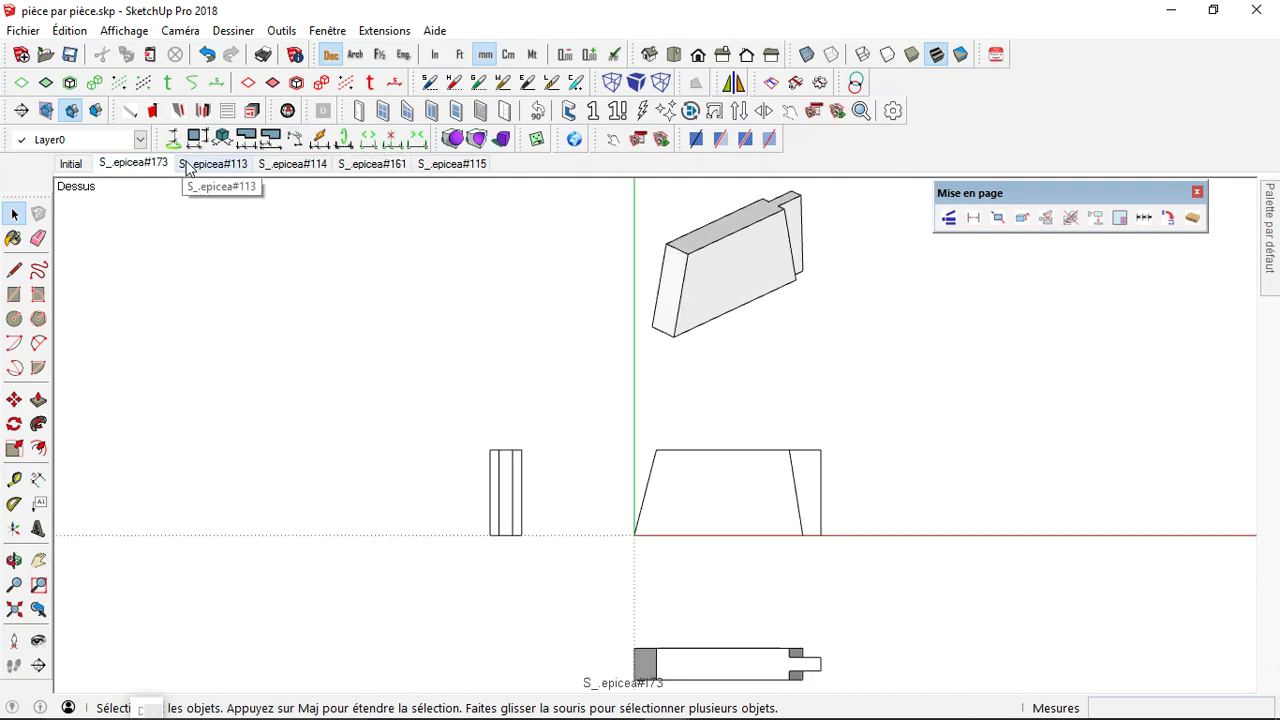
pyautogui.click(195, 165)
pyautogui.click(263, 166)
pyautogui.click(140, 166)
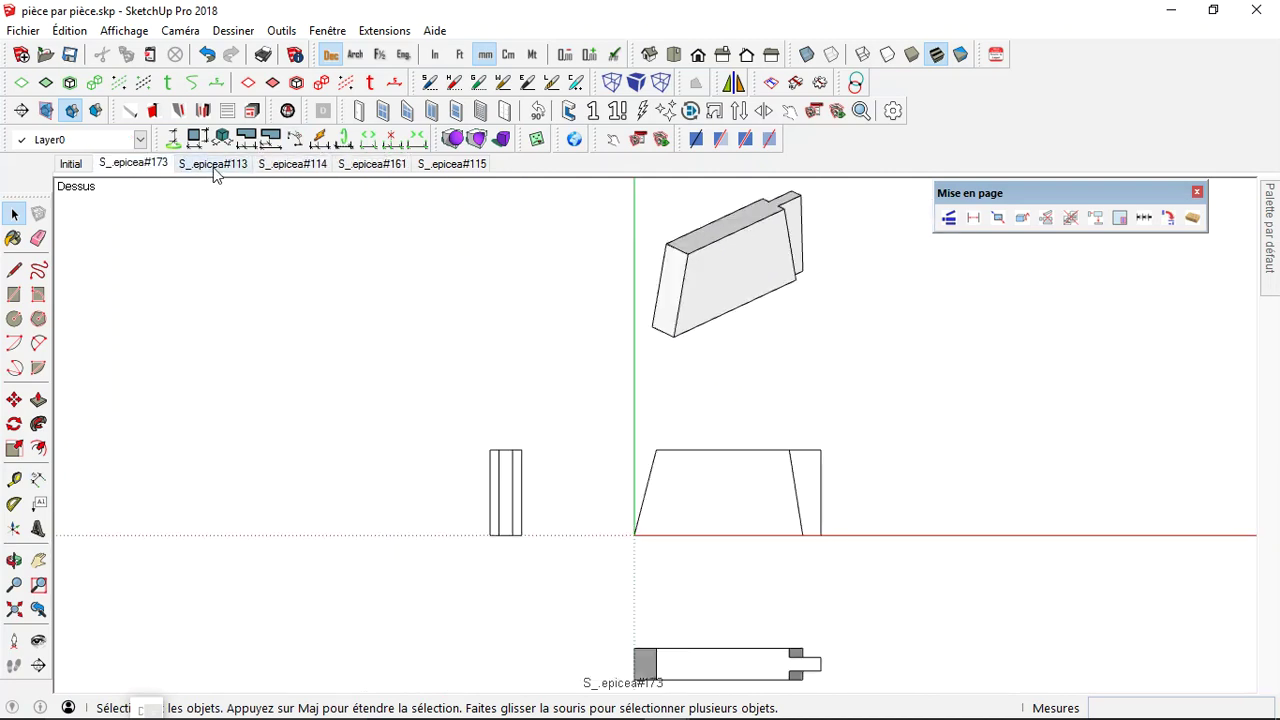
pyautogui.click(224, 170)
pyautogui.click(303, 170)
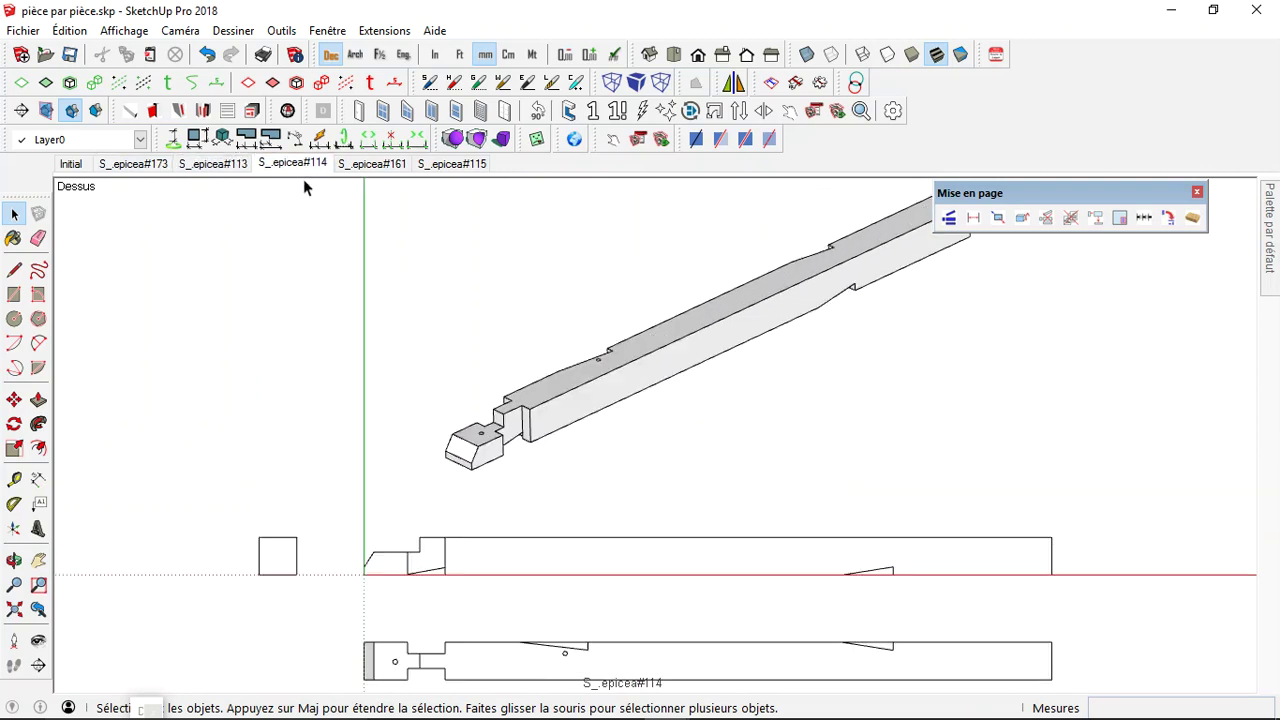
# Scale down the perspective view of the post uniformly from its lower front corner in scene S_.epicea#114.
pyautogui.scroll(-1, 650, 495)
pyautogui.moveTo(654, 514)
pyautogui.keyDown('shift'); pyautogui.mouseDown(button='middle')
pyautogui.moveTo(586, 449)
pyautogui.moveTo(588, 489)
pyautogui.mouseUp(button='middle'); pyautogui.keyUp('shift')
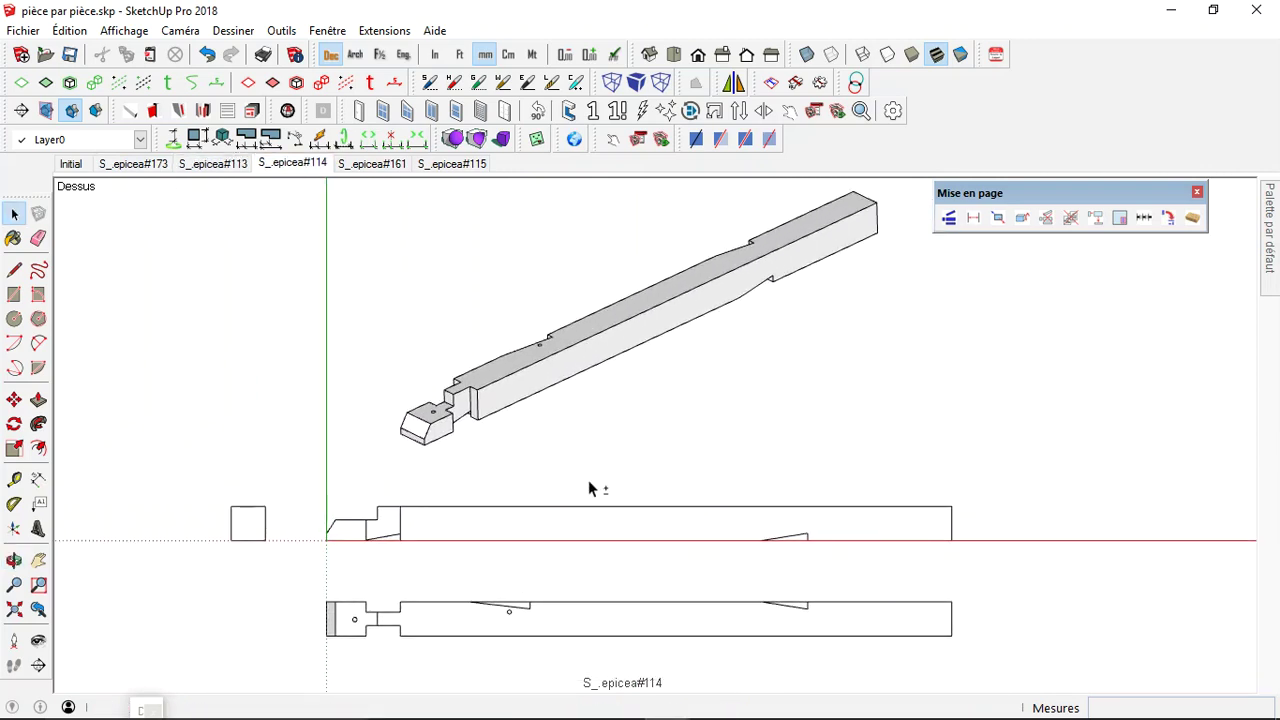
pyautogui.click(499, 389)
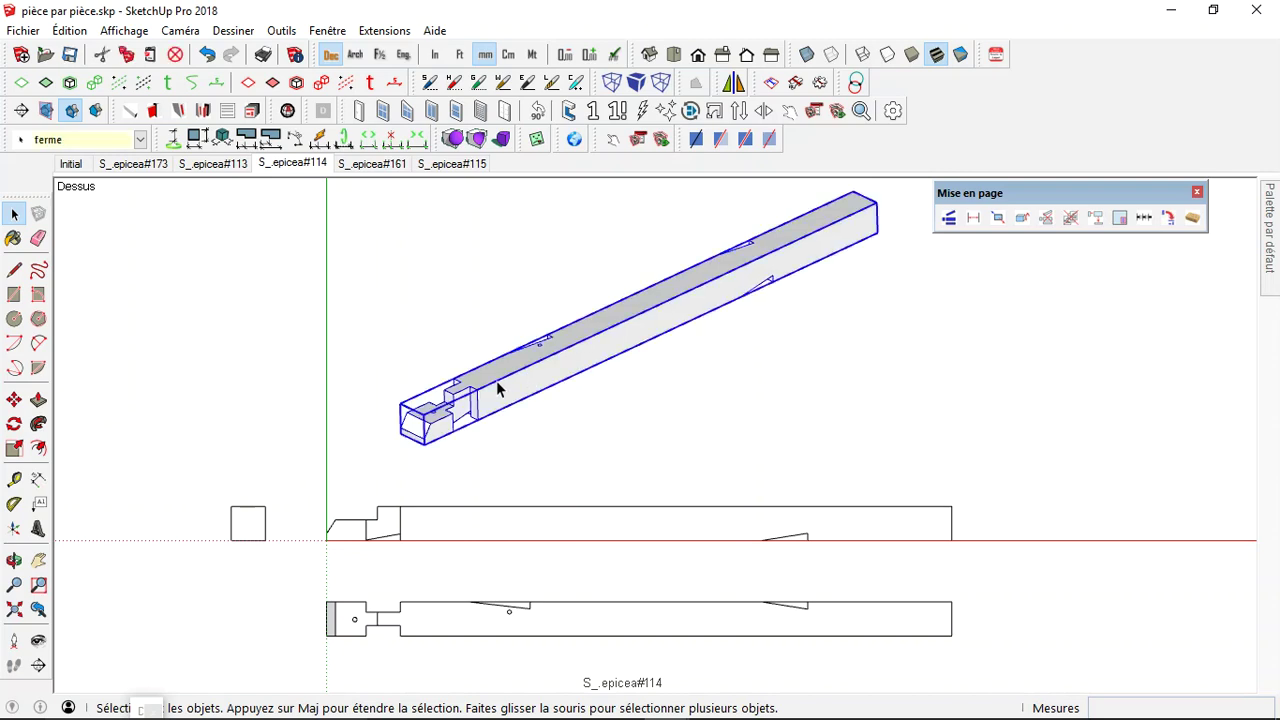
pyautogui.click(14, 448)
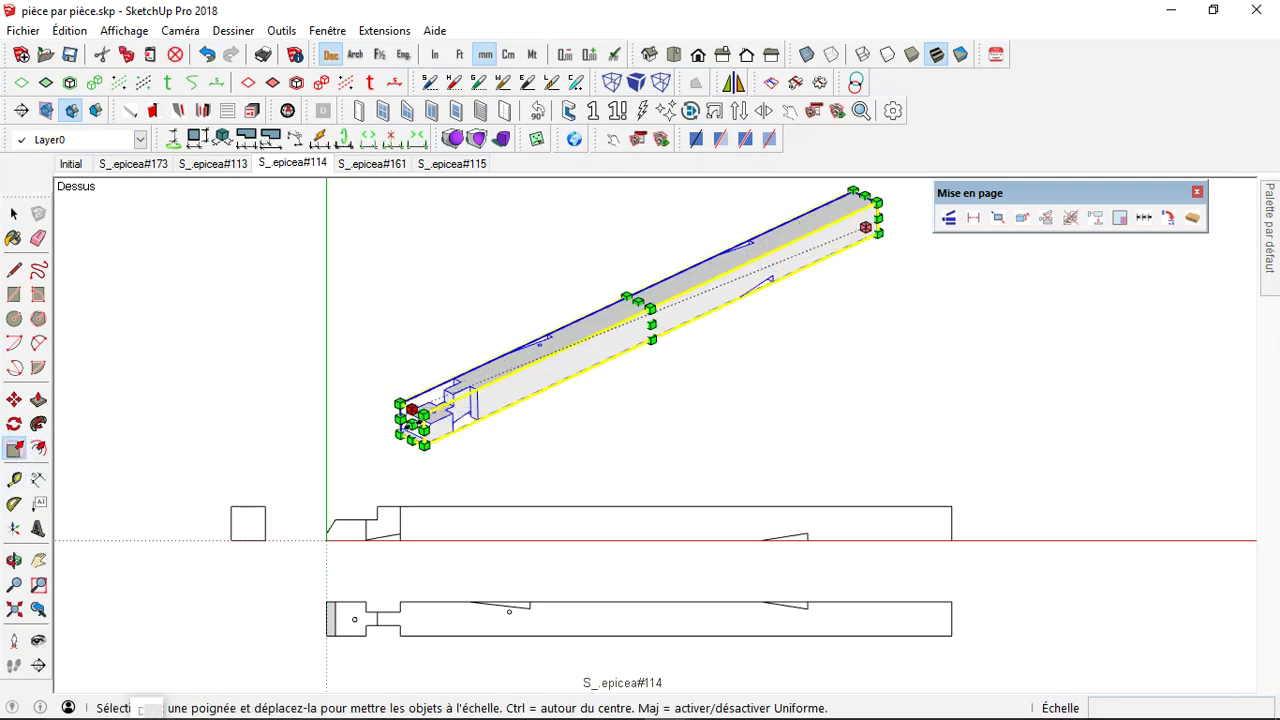
pyautogui.moveTo(425, 444); pyautogui.dragTo(562, 384)
pyautogui.keyDown('shift'); pyautogui.moveTo(641, 349); pyautogui.dragTo(626, 320, button='middle'); pyautogui.keyUp('shift')
pyautogui.scroll(-1, 627, 319)
pyautogui.scroll(1, 610, 328)
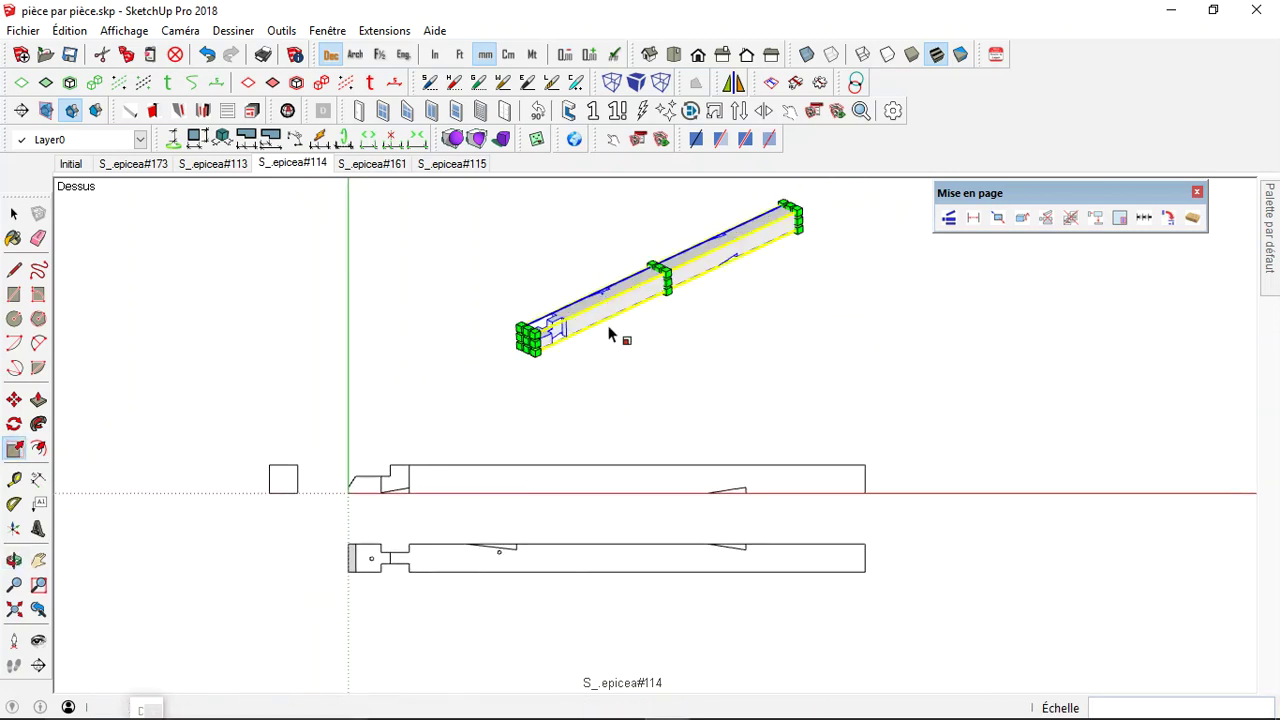
# Rotate the post's perspective view about its long axis so the face with the two mortises is shown.
pyautogui.press('space')
pyautogui.click(632, 331)
pyautogui.scroll(1, 610, 323)
pyautogui.click(598, 320)
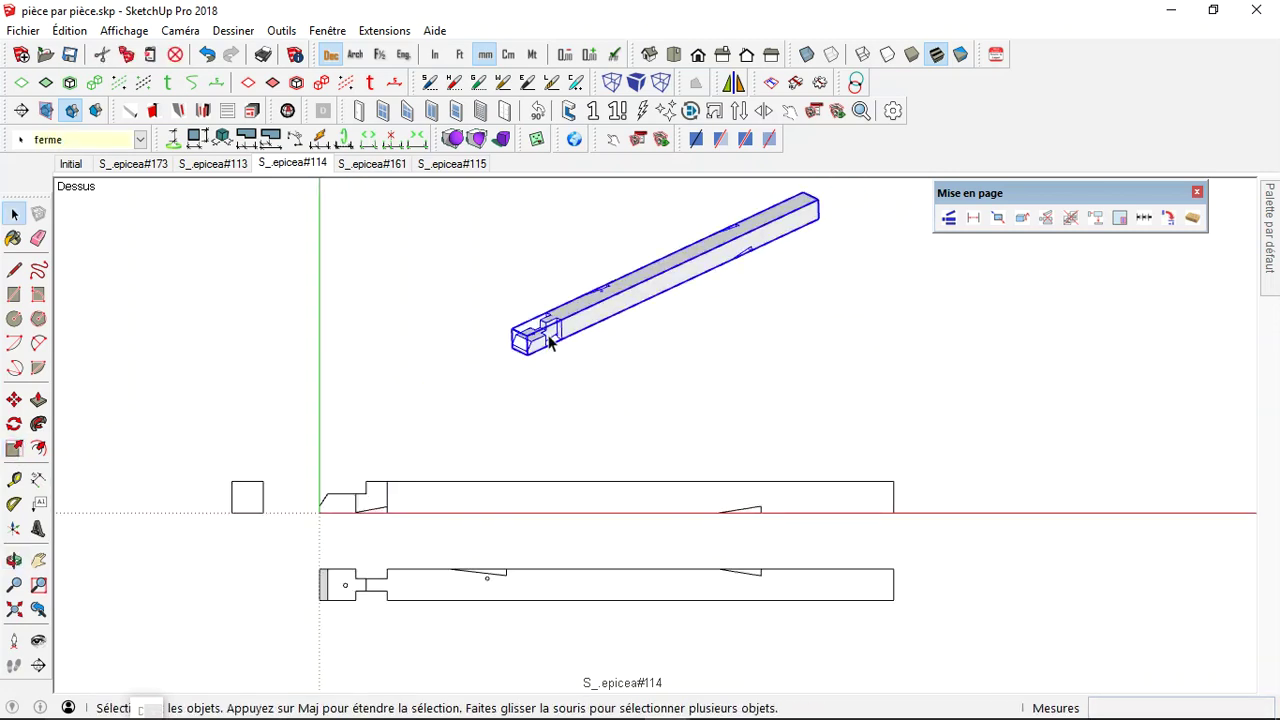
pyautogui.click(14, 400)
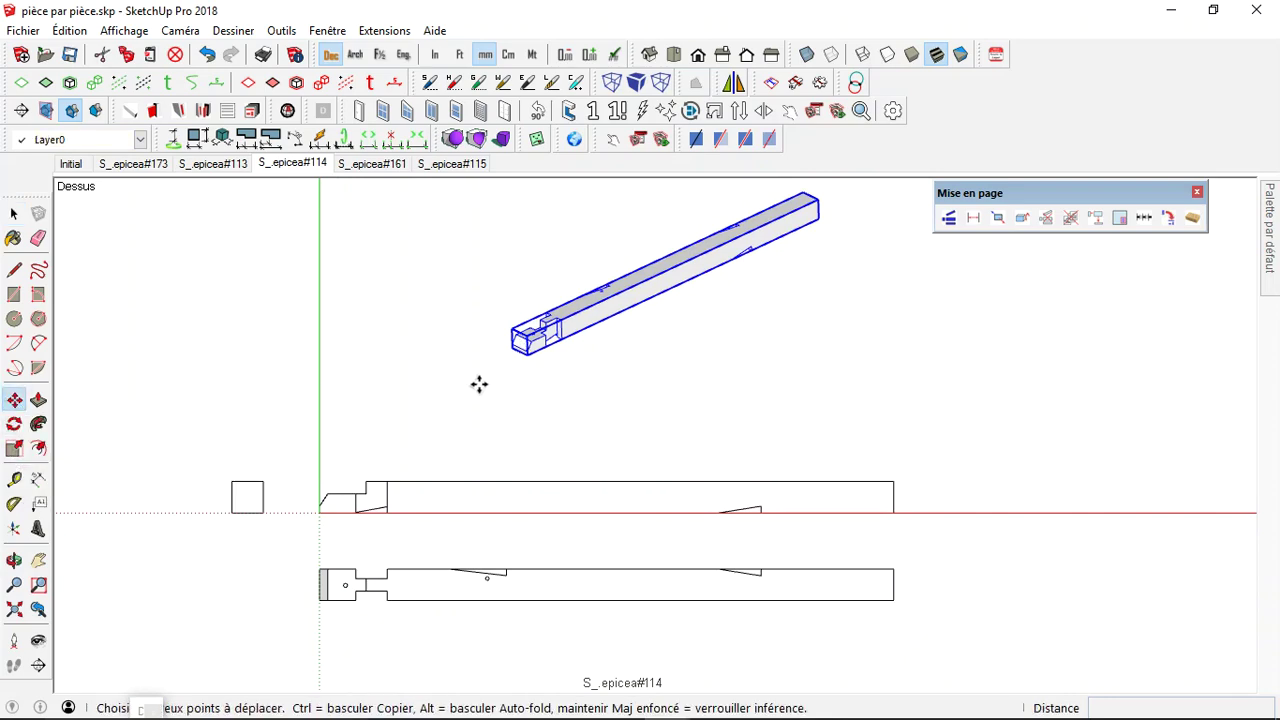
pyautogui.scroll(2, 489, 376)
pyautogui.scroll(3, 525, 351)
pyautogui.press('q')
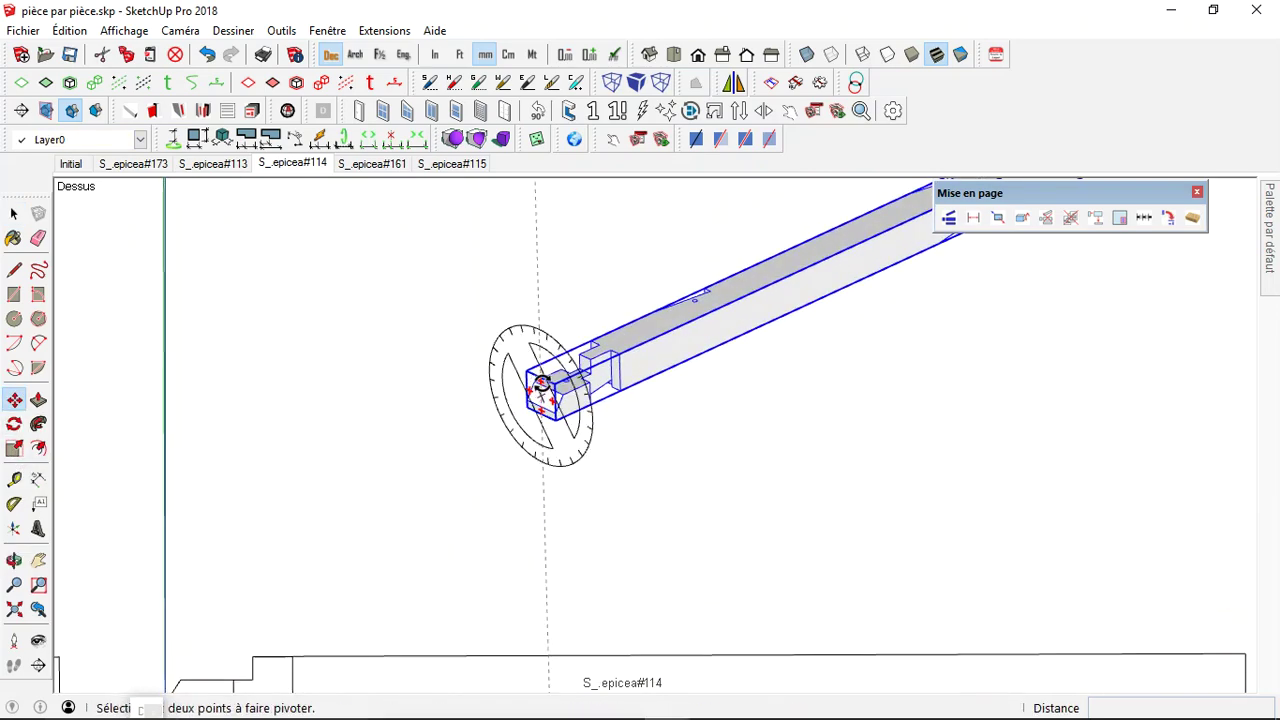
pyautogui.click(540, 383)
pyautogui.click(556, 388)
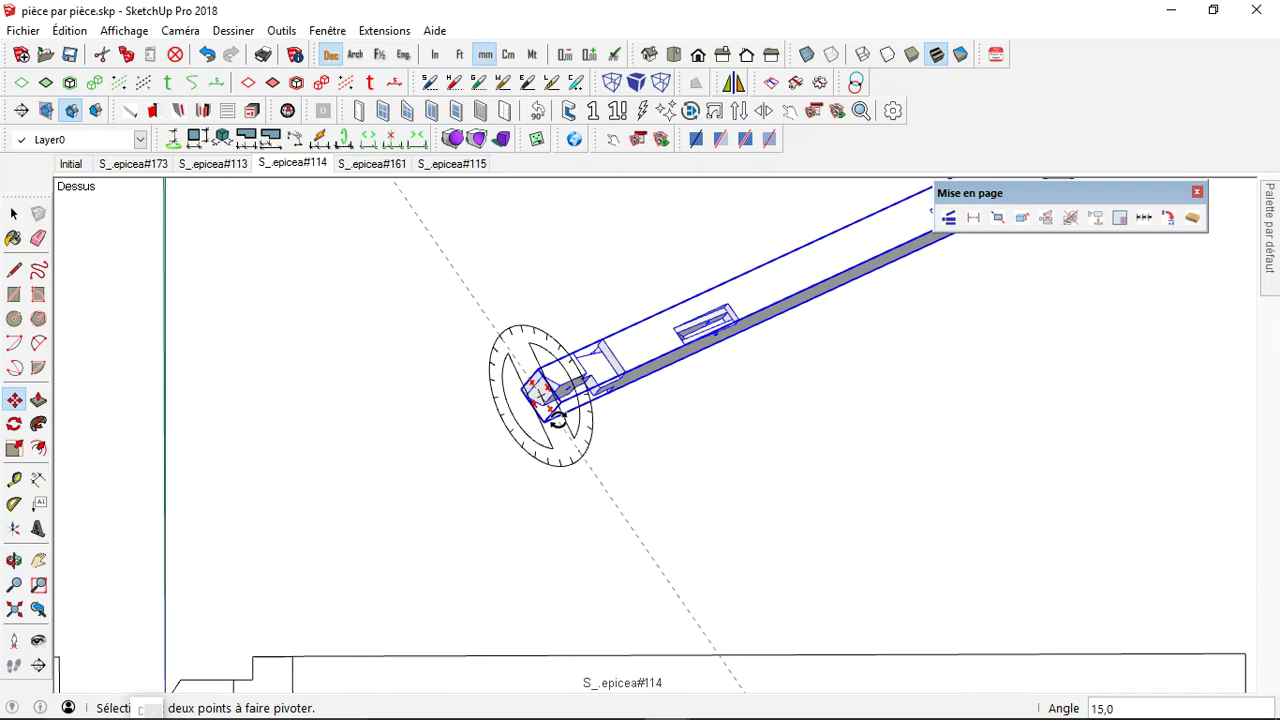
pyautogui.click(556, 421)
pyautogui.press('m')
pyautogui.scroll(-5, 497, 443)
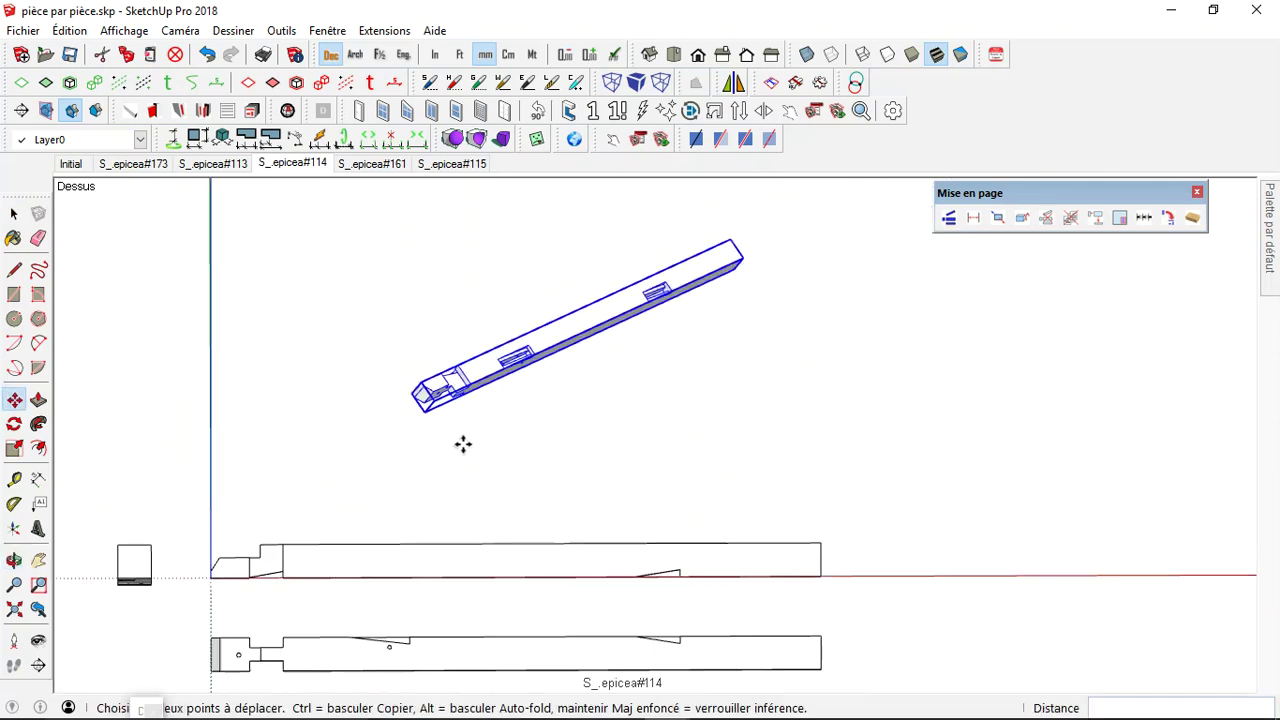
# Restore the saved top view of scene S_.epicea#114 and move the Mise en page toolbar clear of the perspective view.
pyautogui.moveTo(585, 408); pyautogui.dragTo(649, 386, button='middle')
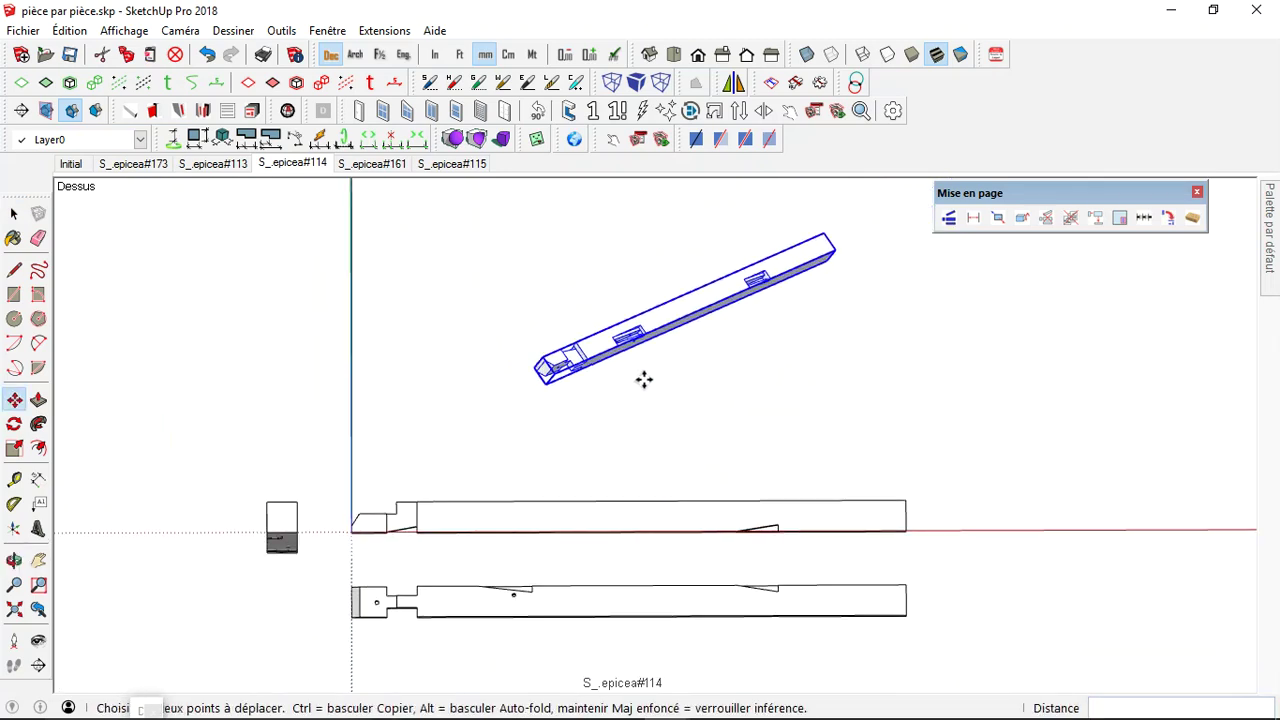
pyautogui.click(297, 165)
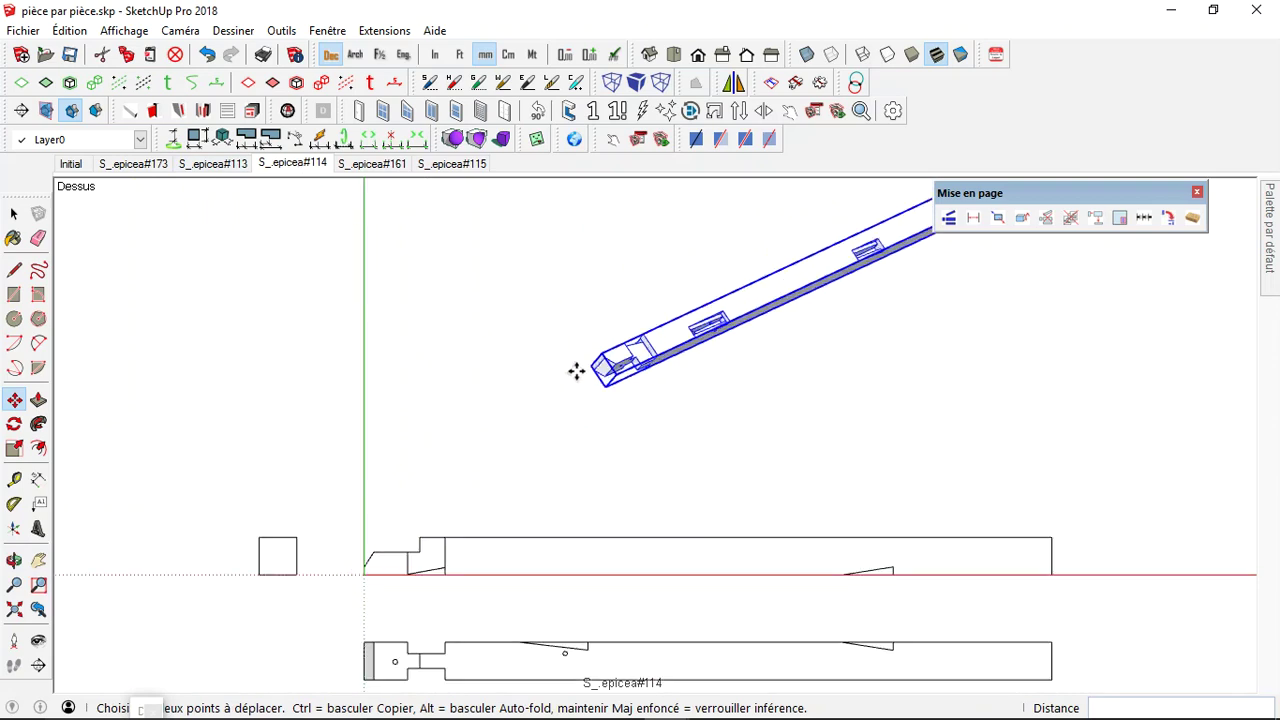
pyautogui.press('space')
pyautogui.click(871, 299)
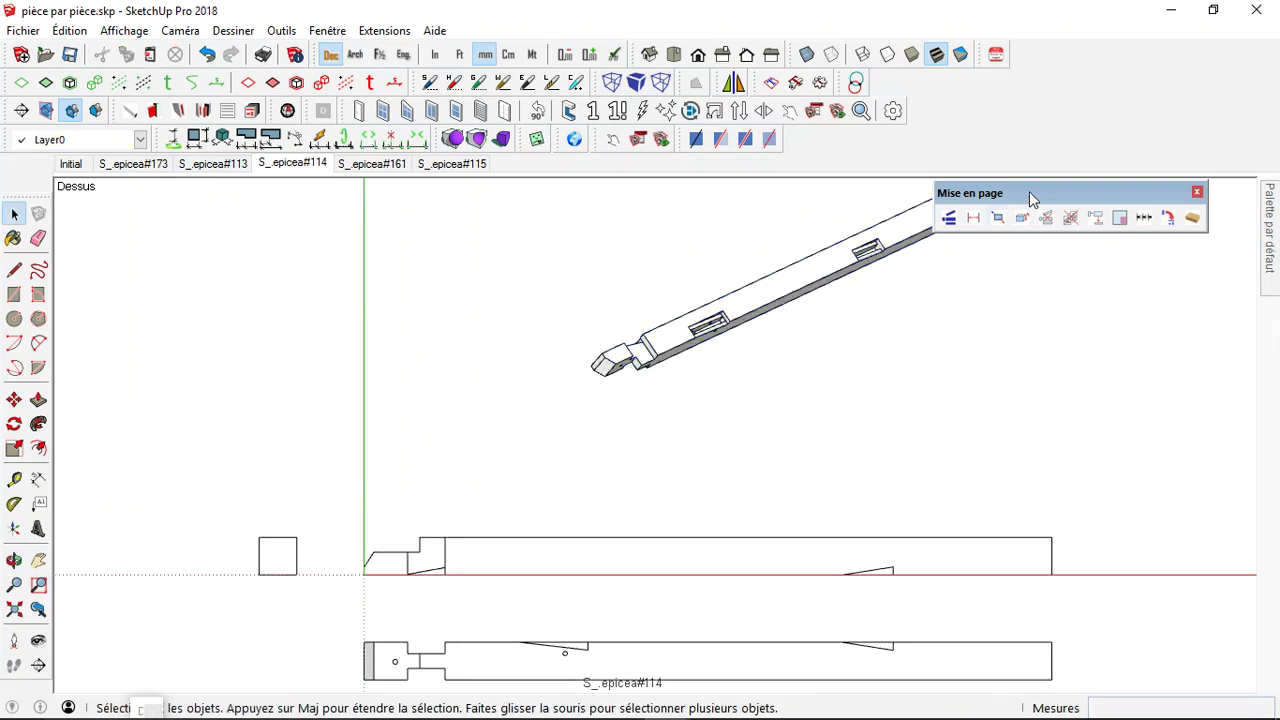
pyautogui.moveTo(1031, 194); pyautogui.dragTo(1134, 303)
# Enlarge the post's perspective view uniformly from its tenon end.
pyautogui.click(743, 305)
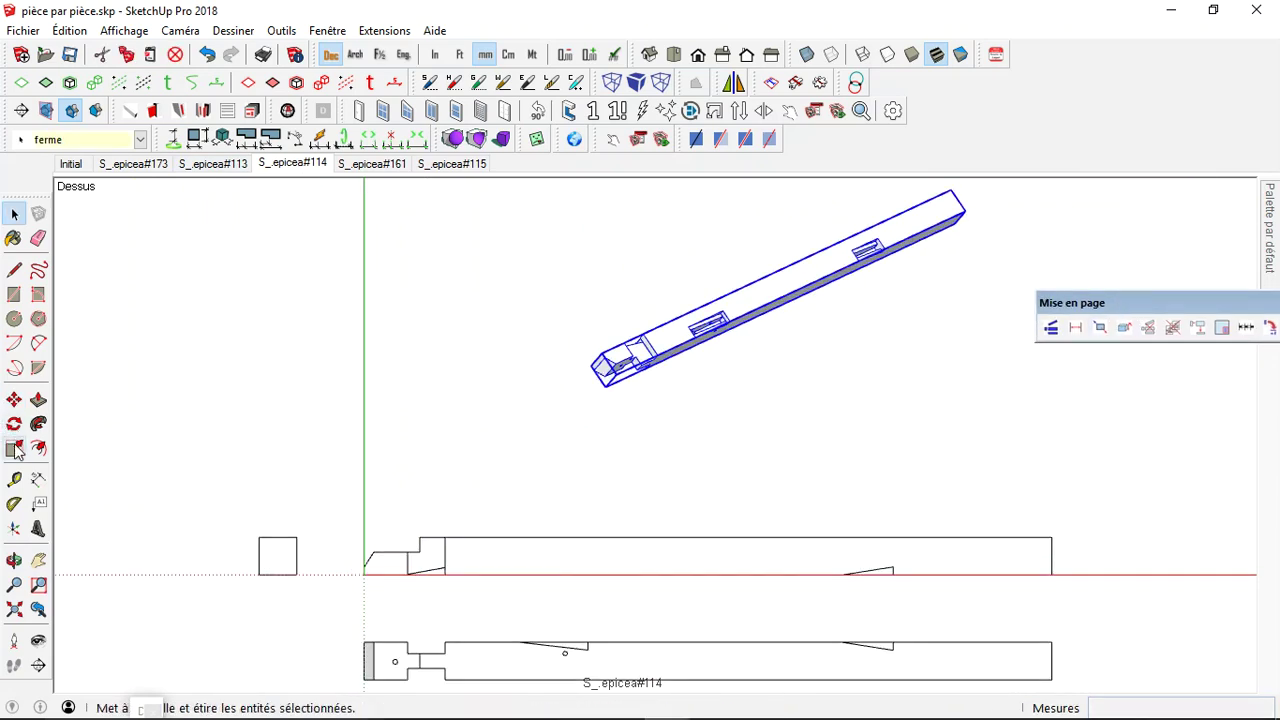
pyautogui.click(14, 448)
pyautogui.moveTo(614, 372); pyautogui.dragTo(548, 444)
pyautogui.press('space')
pyautogui.click(783, 443)
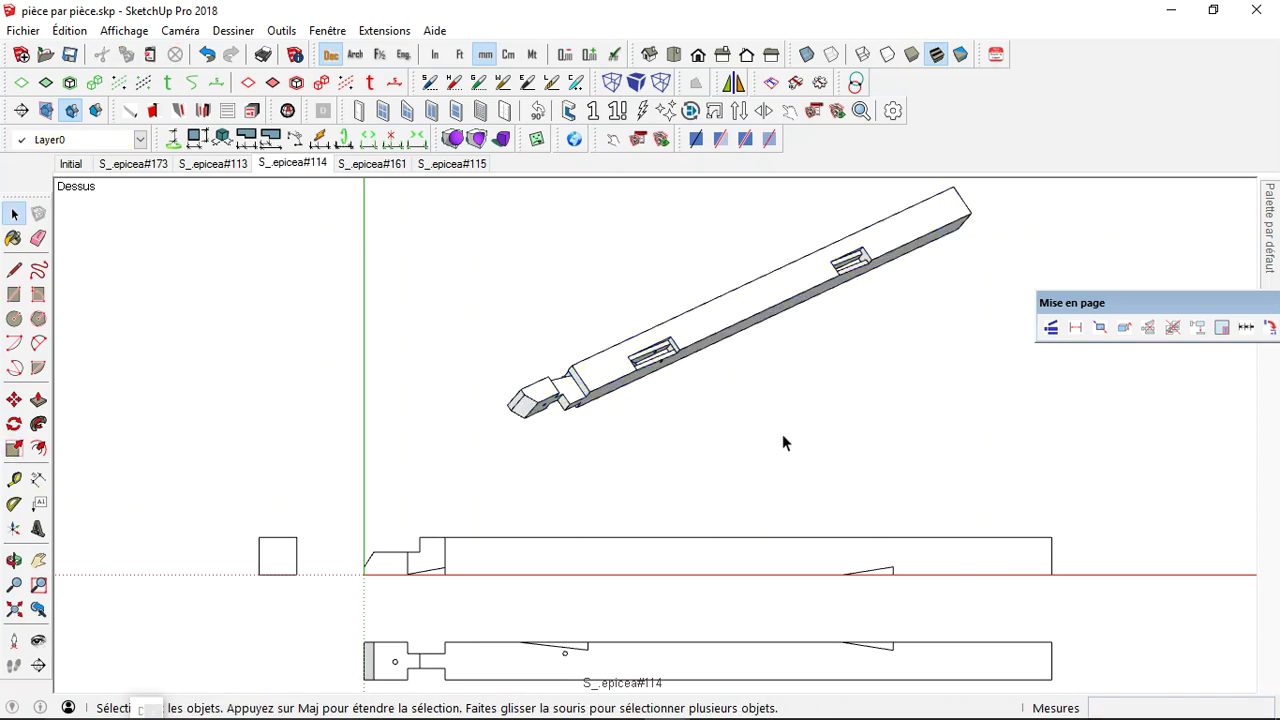
pyautogui.scroll(-2, 630, 572)
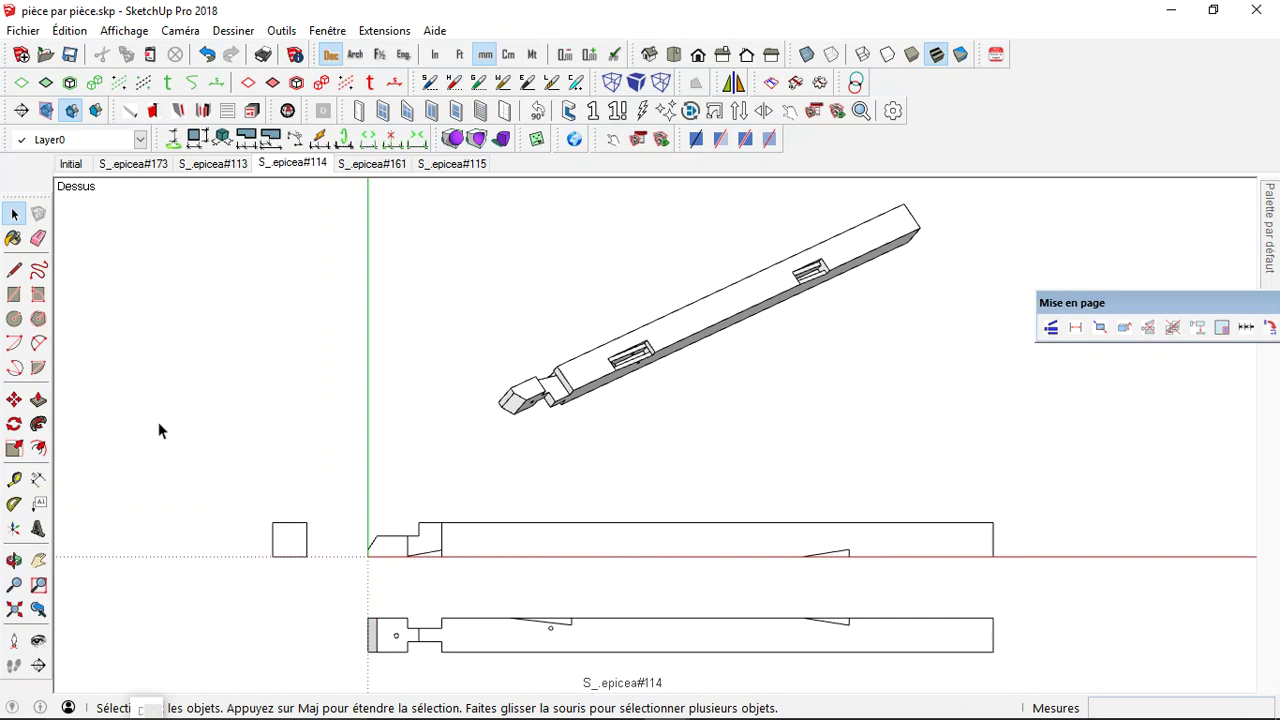
# Dimension the post's overall length below the lowest view, from the plain end to the tenon tip.
pyautogui.click(40, 481)
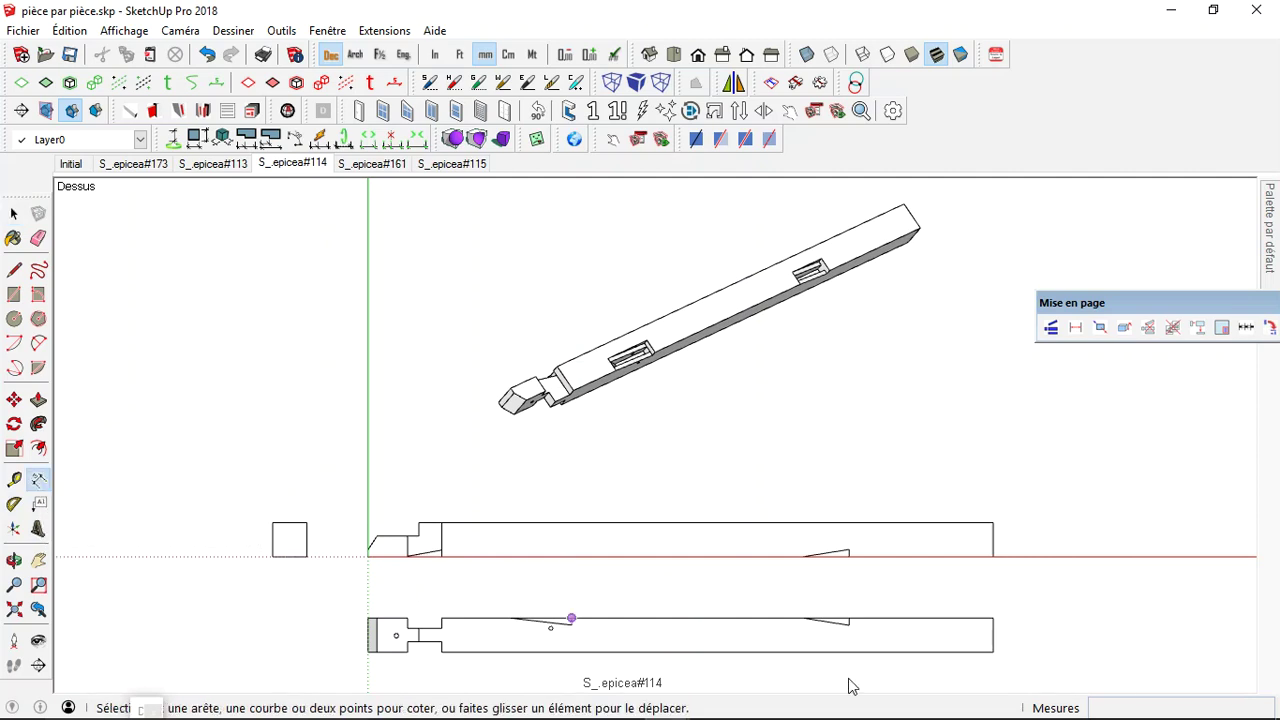
pyautogui.click(993, 651)
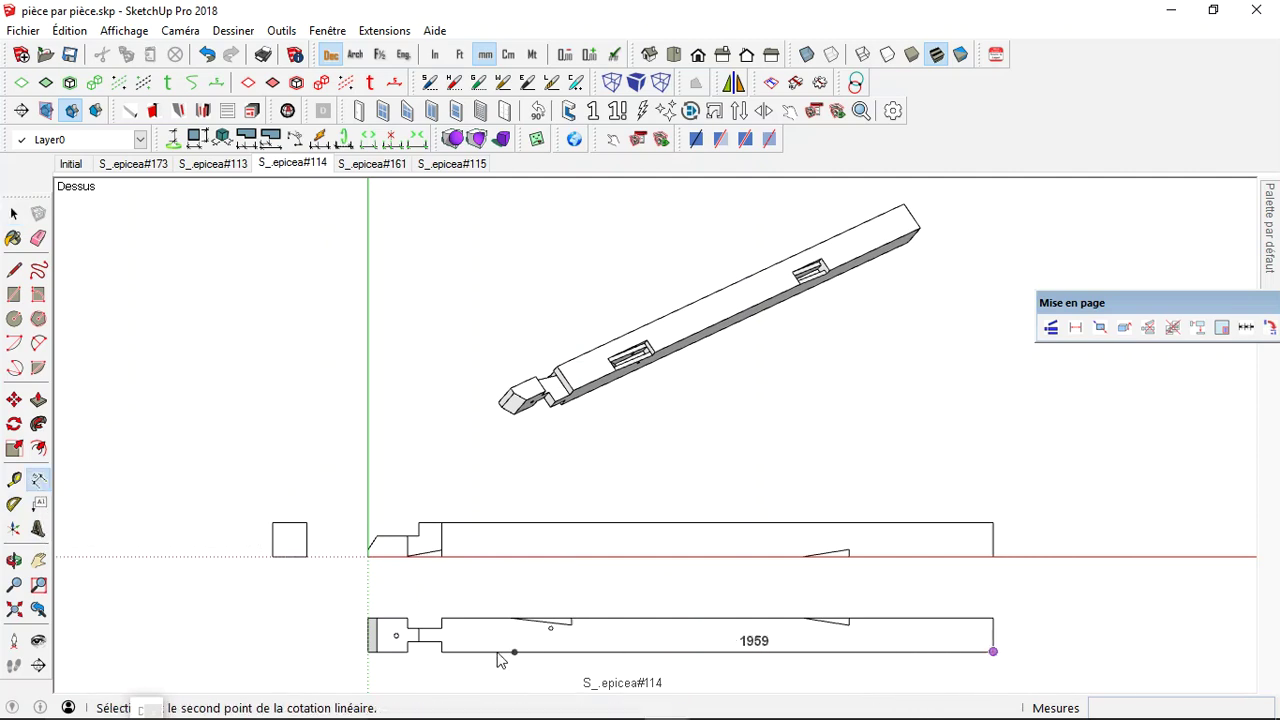
pyautogui.click(367, 651)
pyautogui.click(367, 674)
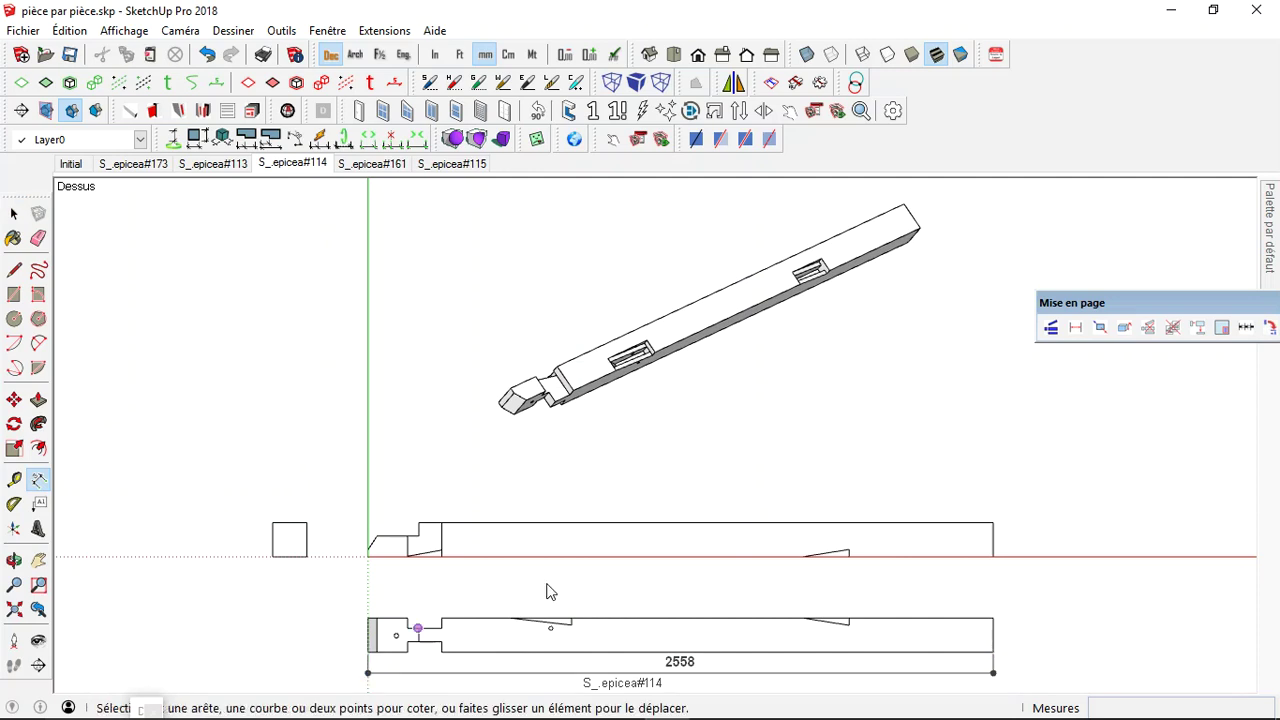
# Above the lowest view, dimension the distance from the plain end to the nearer notch and, in line with it, that notch's length.
pyautogui.click(993, 619)
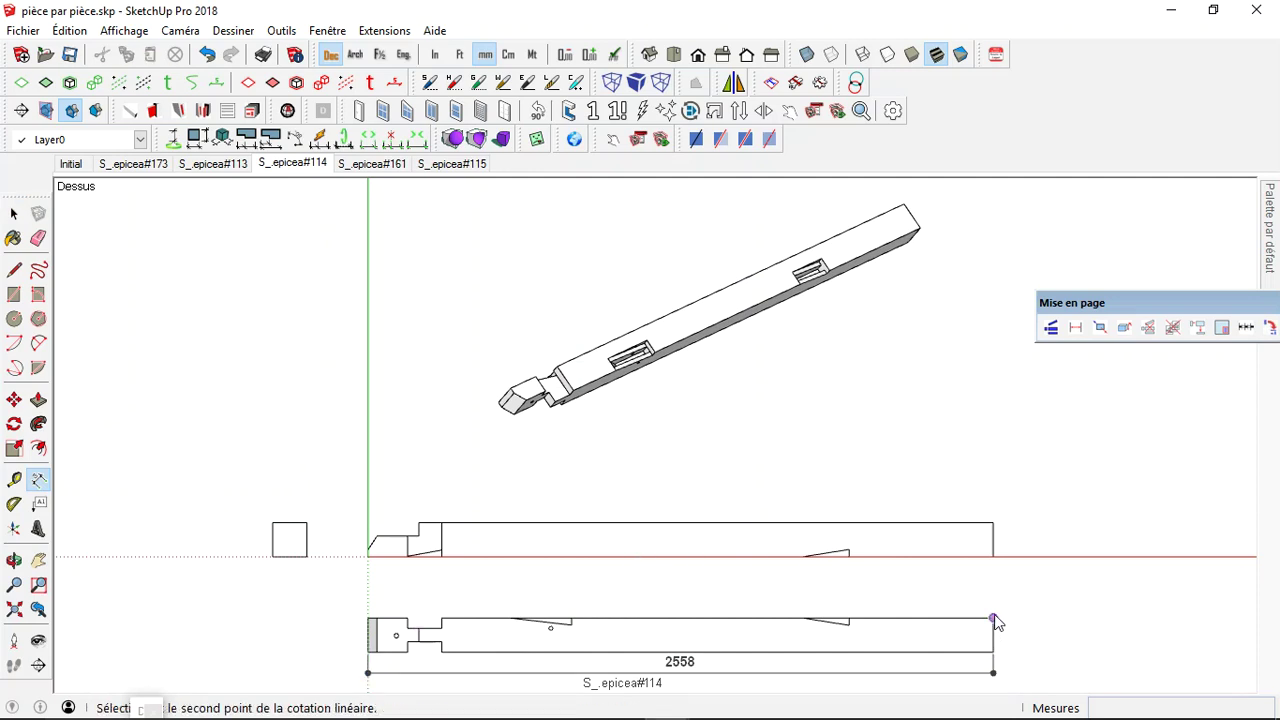
pyautogui.click(849, 620)
pyautogui.click(851, 603)
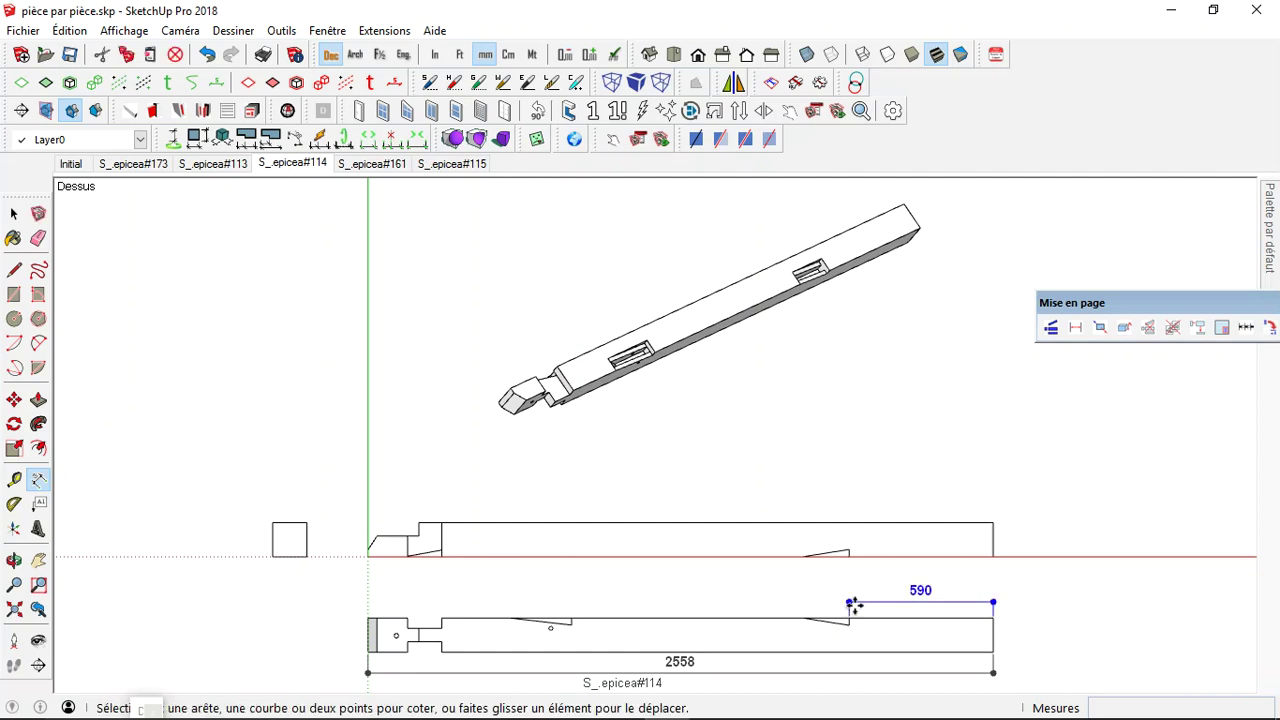
pyautogui.click(851, 621)
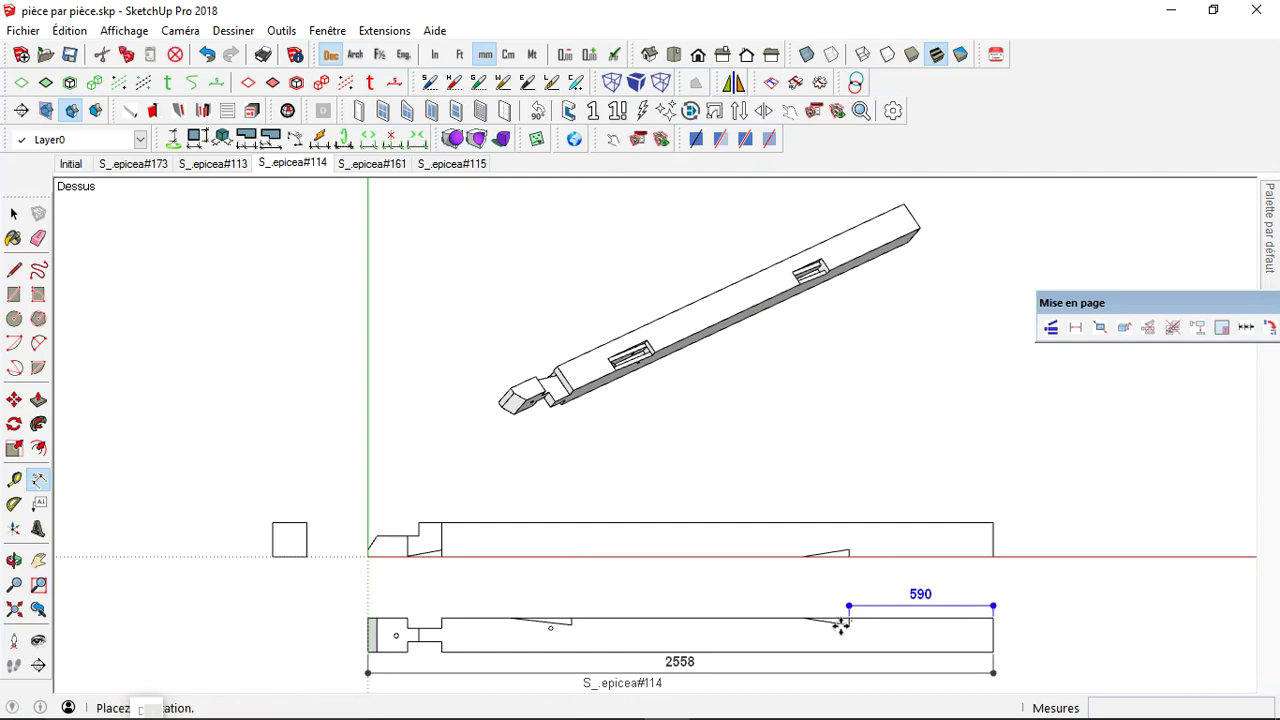
pyautogui.click(838, 621)
pyautogui.click(802, 618)
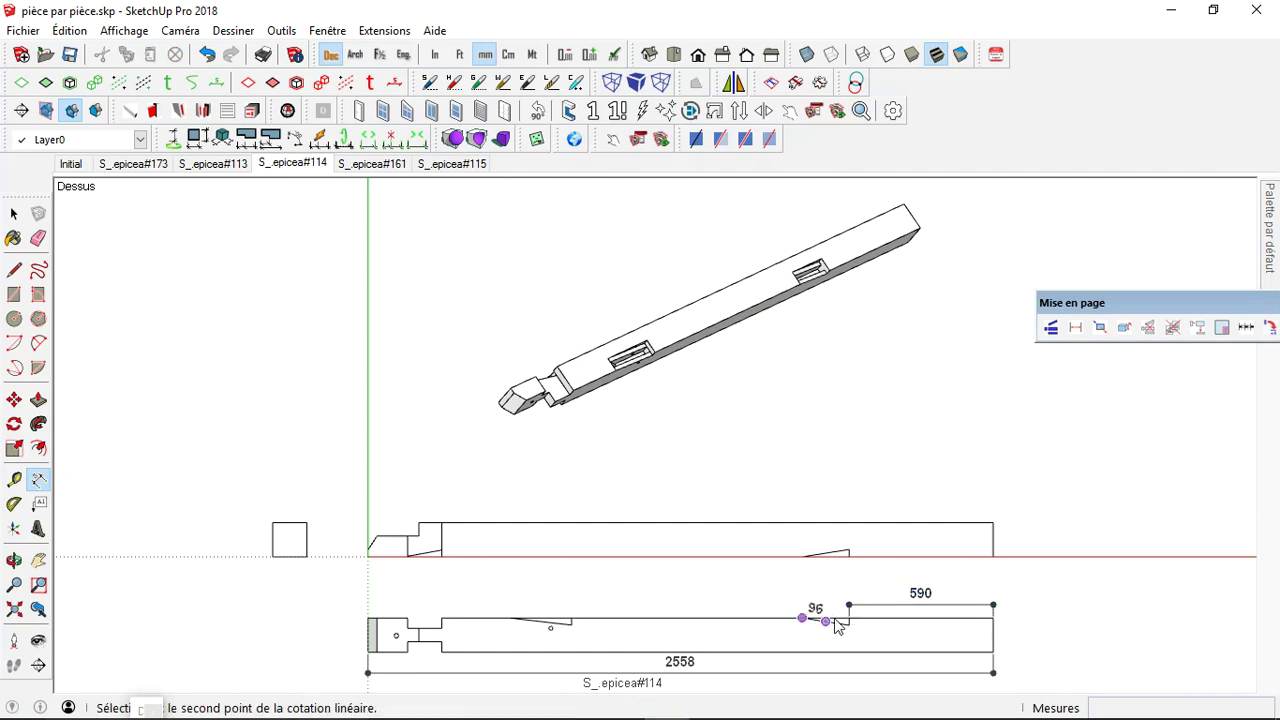
pyautogui.click(849, 620)
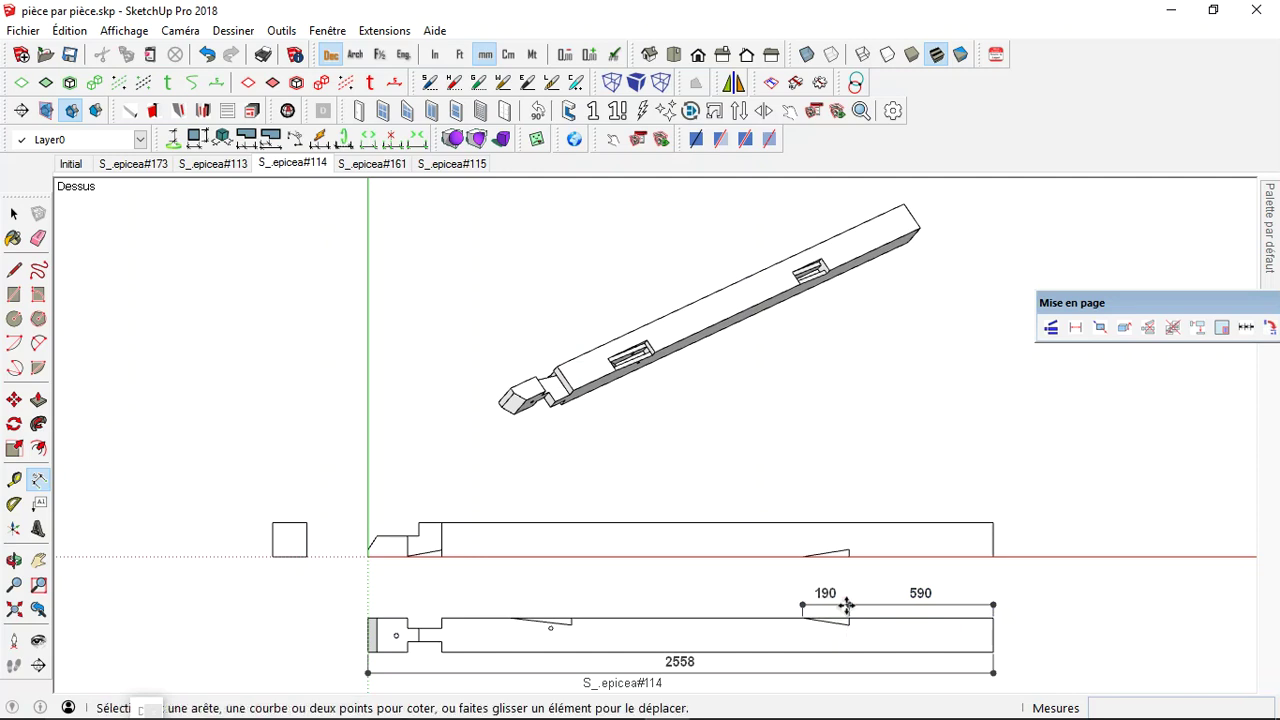
# On a second row above, dimension the distance from the plain end to the farther notch and that notch's length.
pyautogui.click(993, 618)
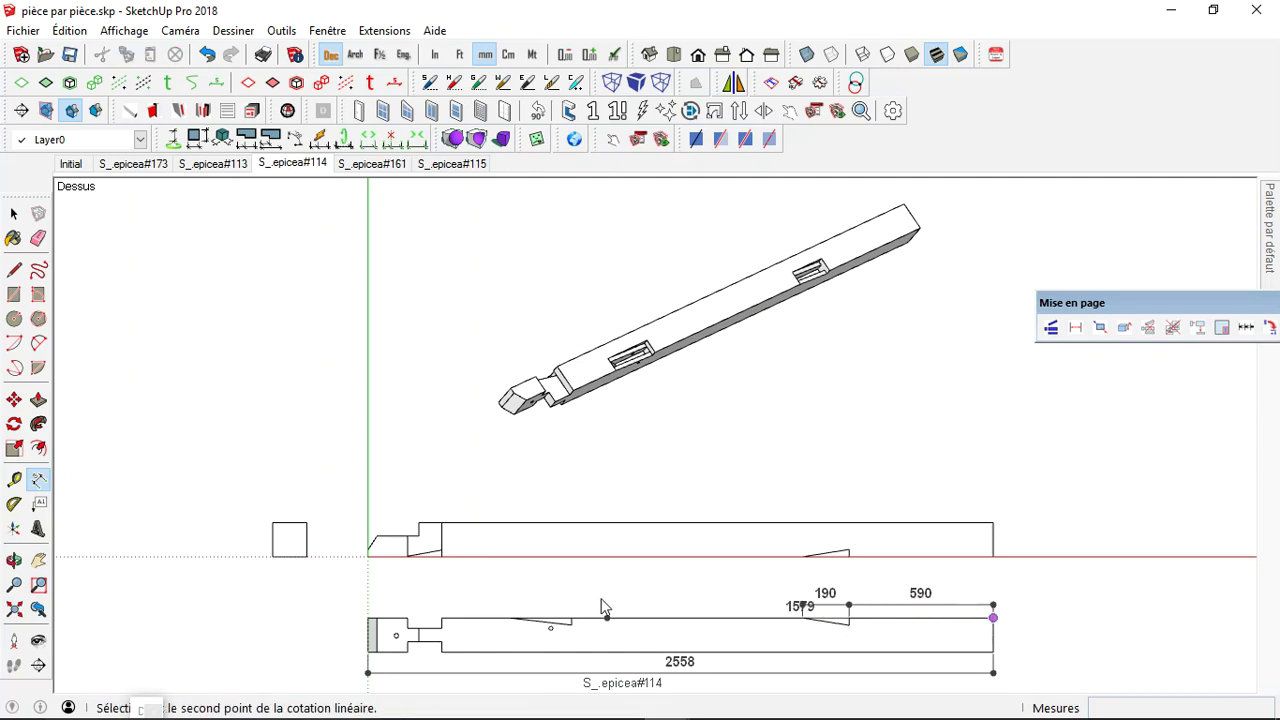
pyautogui.click(571, 618)
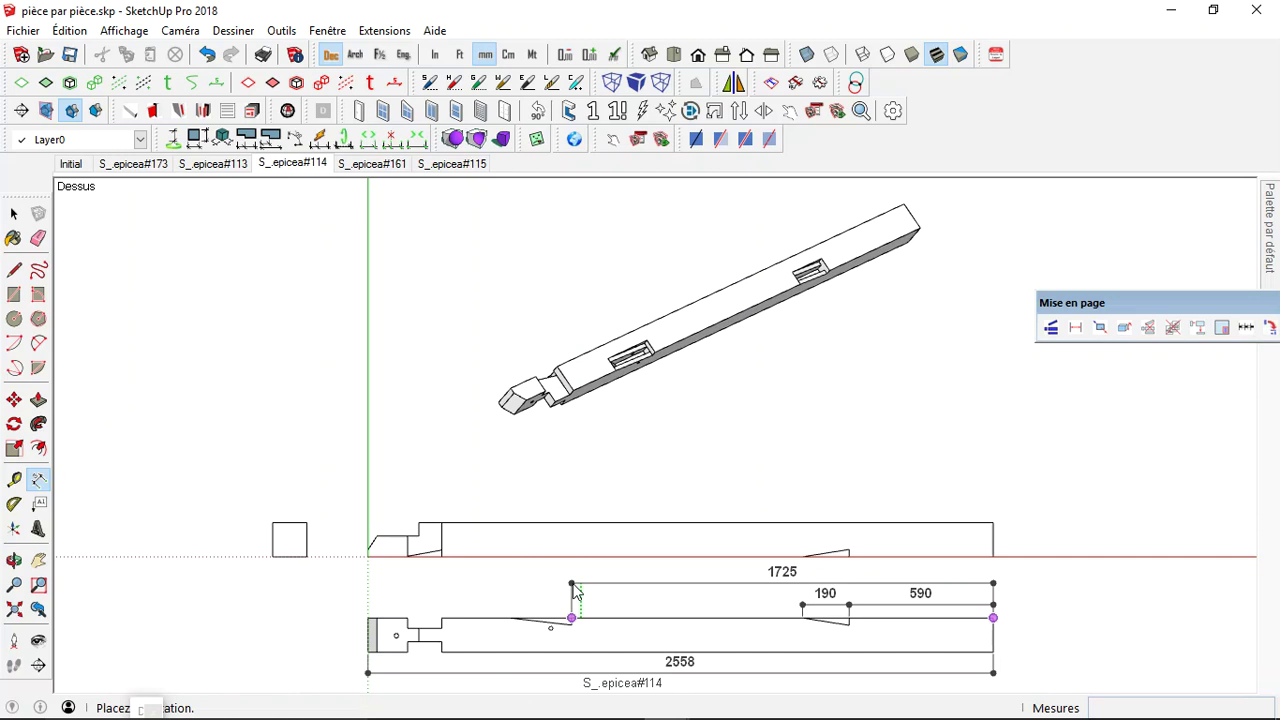
pyautogui.click(575, 591)
pyautogui.click(571, 618)
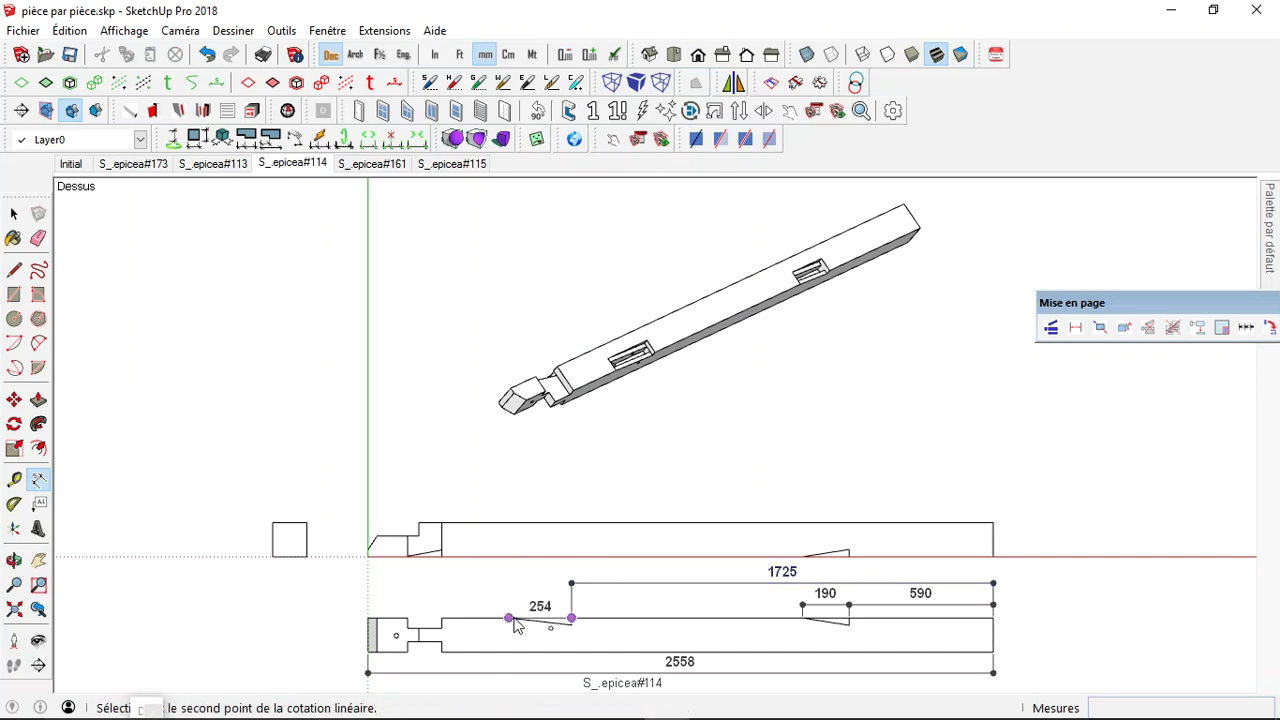
pyautogui.click(509, 620)
pyautogui.click(545, 585)
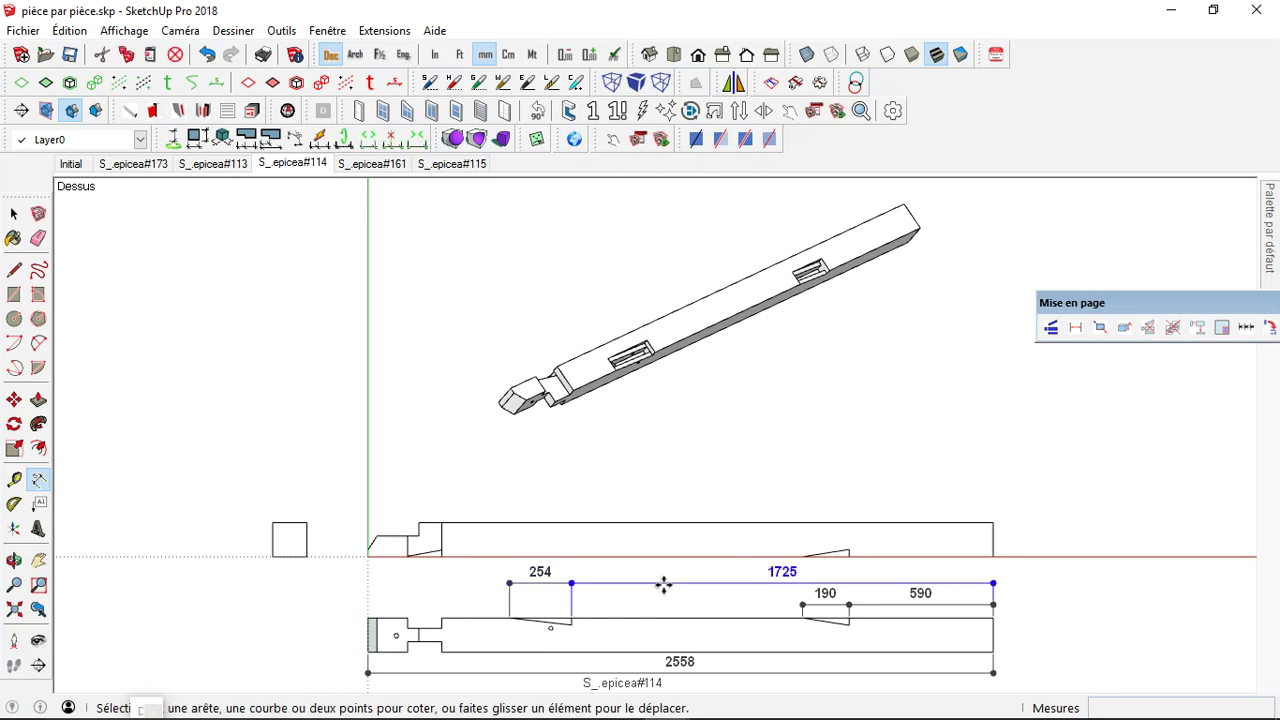
# Dimension the length from the plain end to the tenon shoulder on a third row above the lowest view.
pyautogui.click(993, 618)
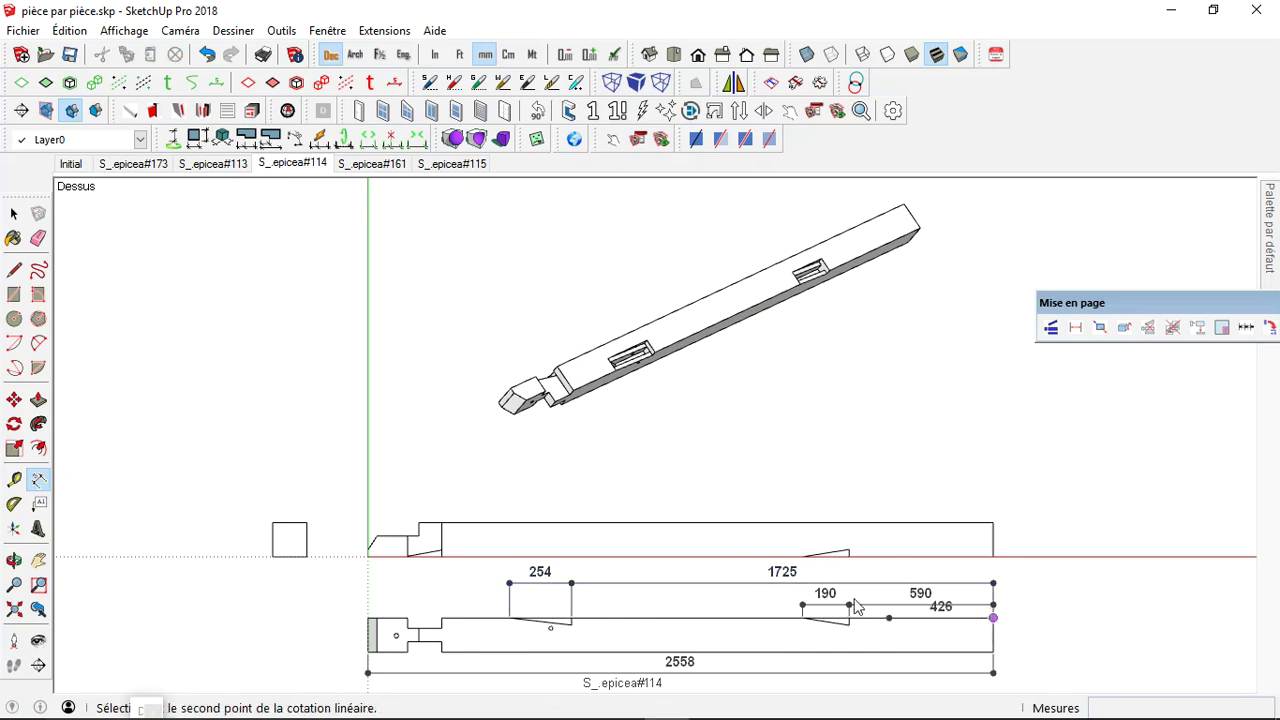
pyautogui.click(442, 619)
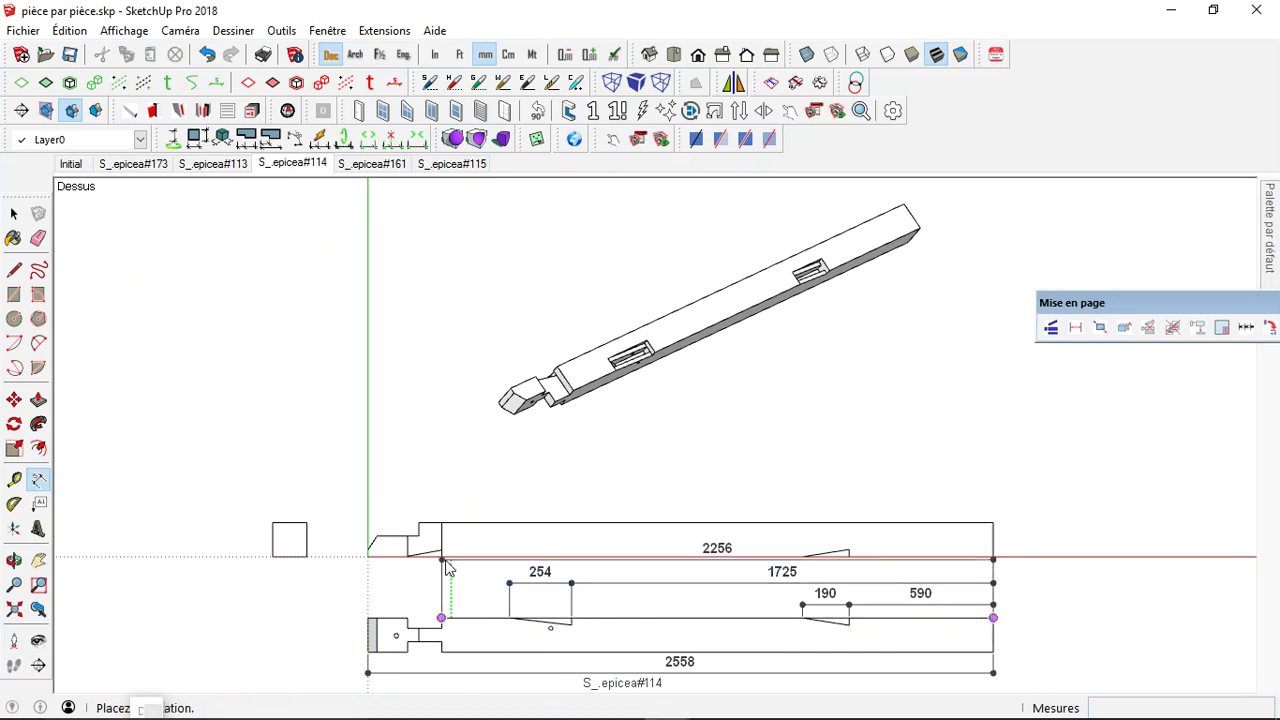
pyautogui.click(445, 564)
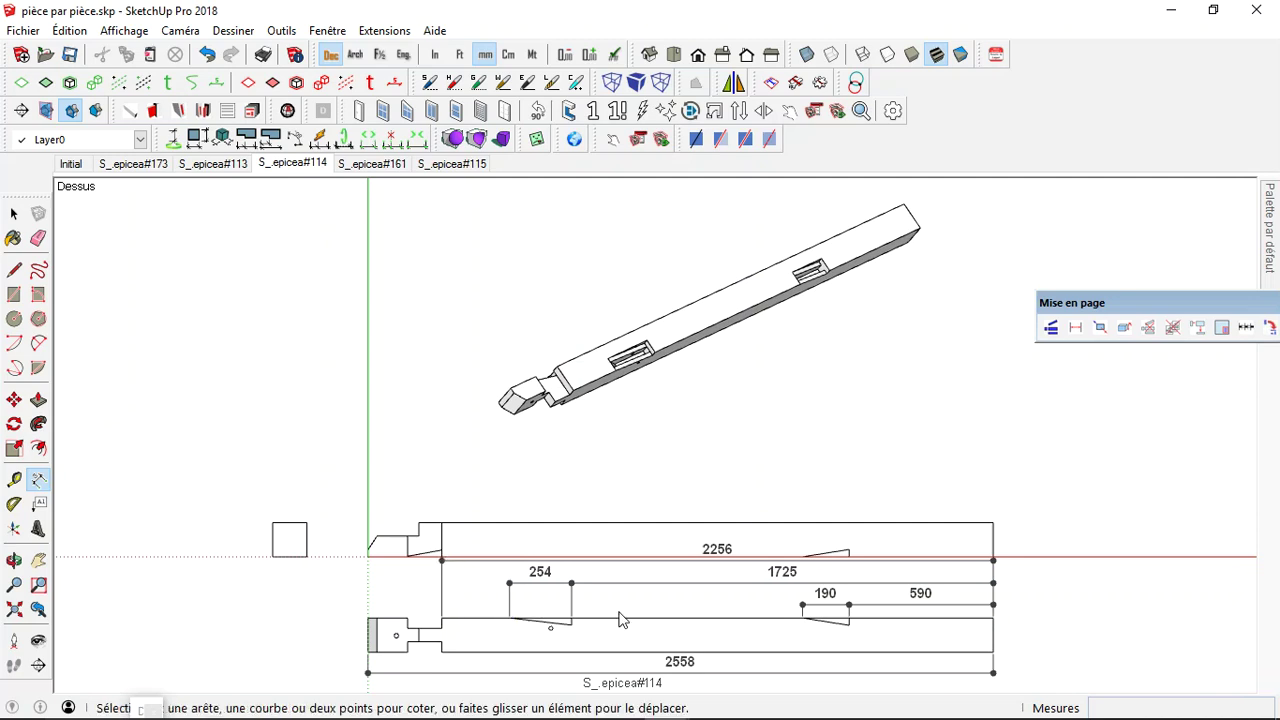
# Move the upper long view and the square end view together straight up along the green axis, clear of the dimensions.
pyautogui.press('space')
pyautogui.click(539, 533)
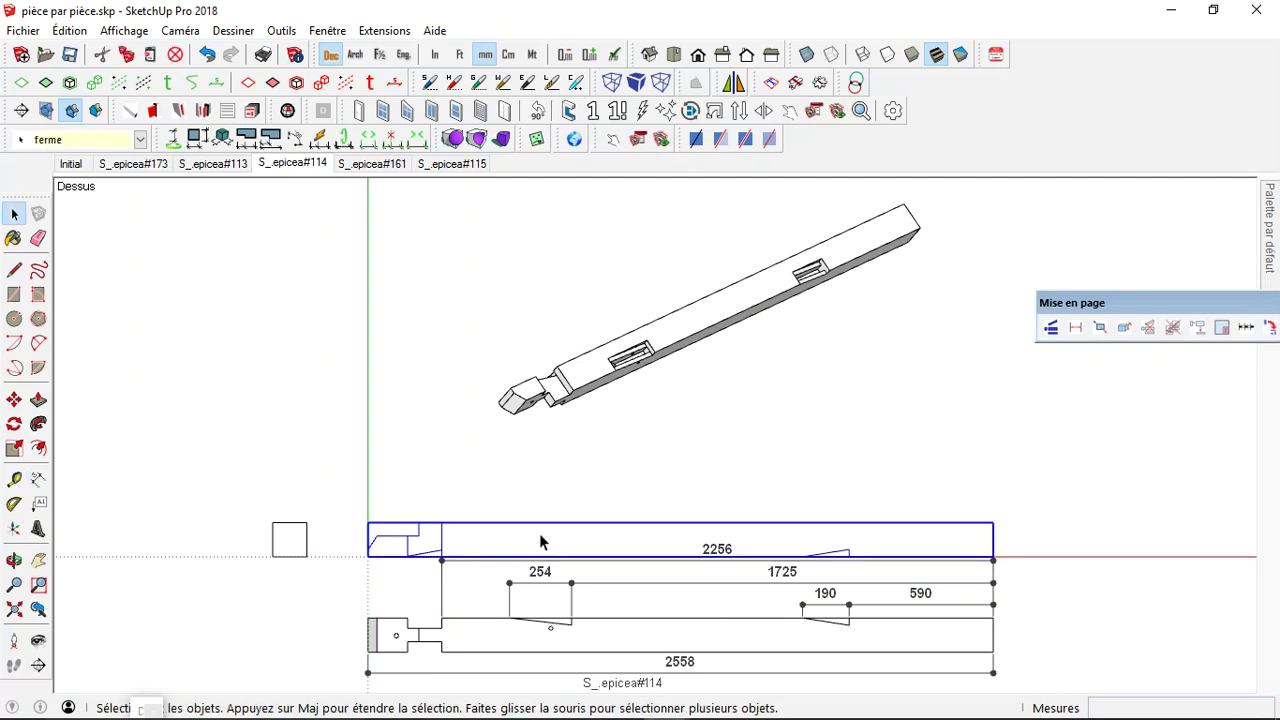
pyautogui.keyDown('shift'); pyautogui.click(302, 541); pyautogui.keyUp('shift')
pyautogui.click(14, 400)
pyautogui.click(455, 545)
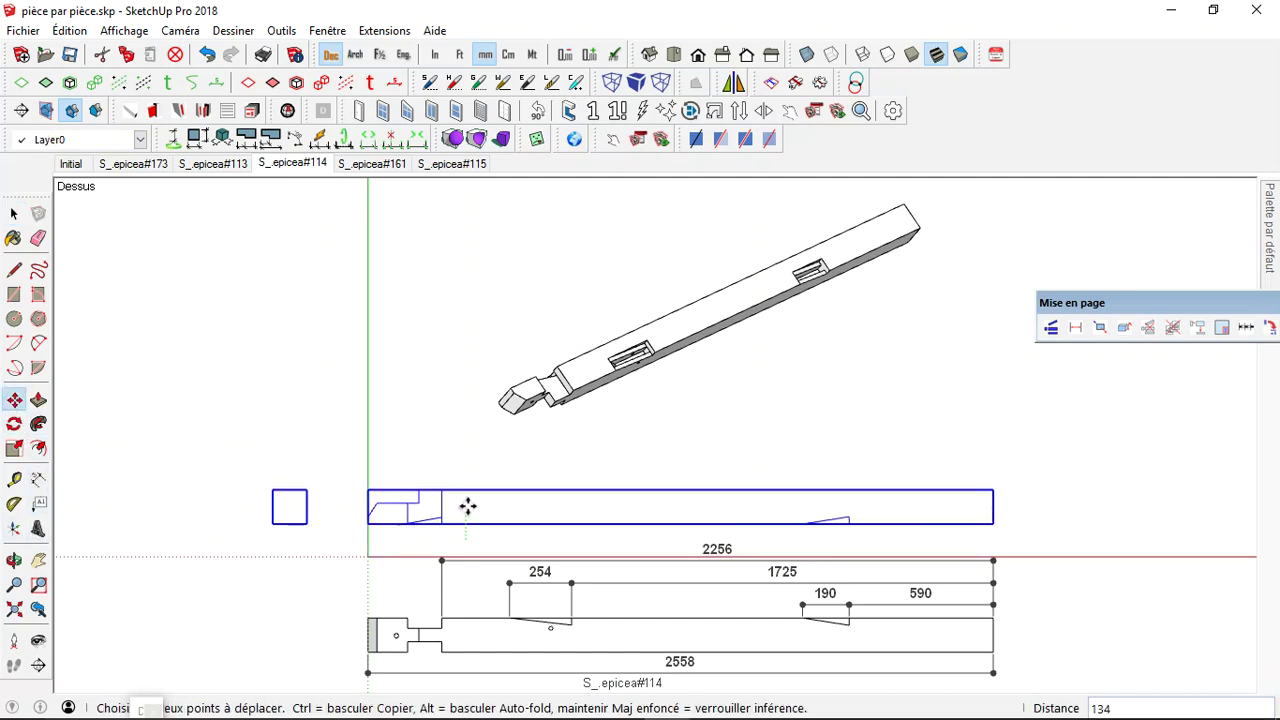
pyautogui.click(467, 504)
pyautogui.press('space')
pyautogui.click(593, 472)
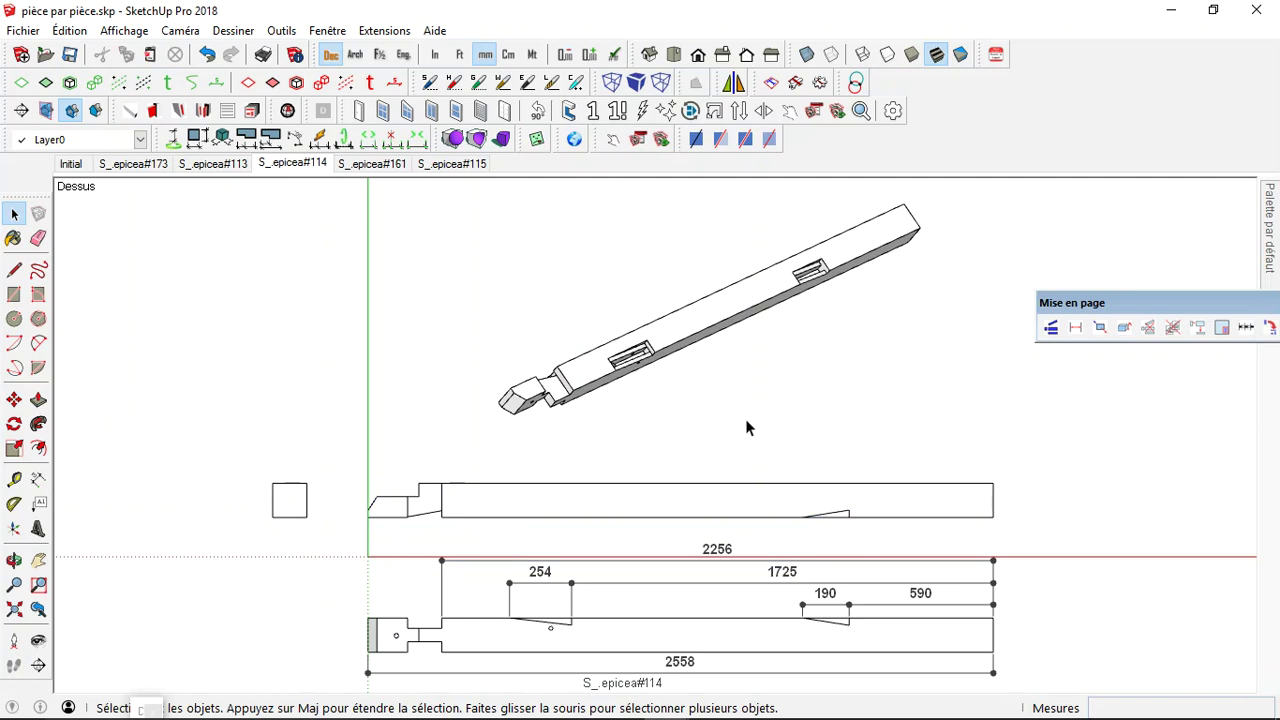